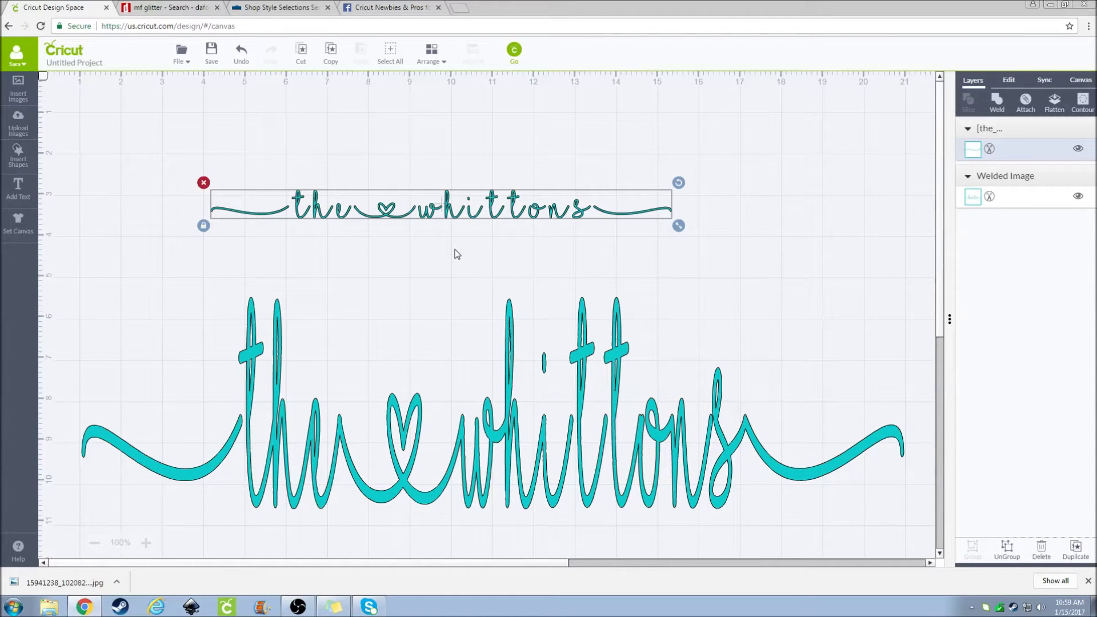
- Reposition the big welded design lower on the canvas with drags and arrow nudges
{"action": "left_click_drag", "start_coordinate": [625, 417], "coordinate": [600, 387]}
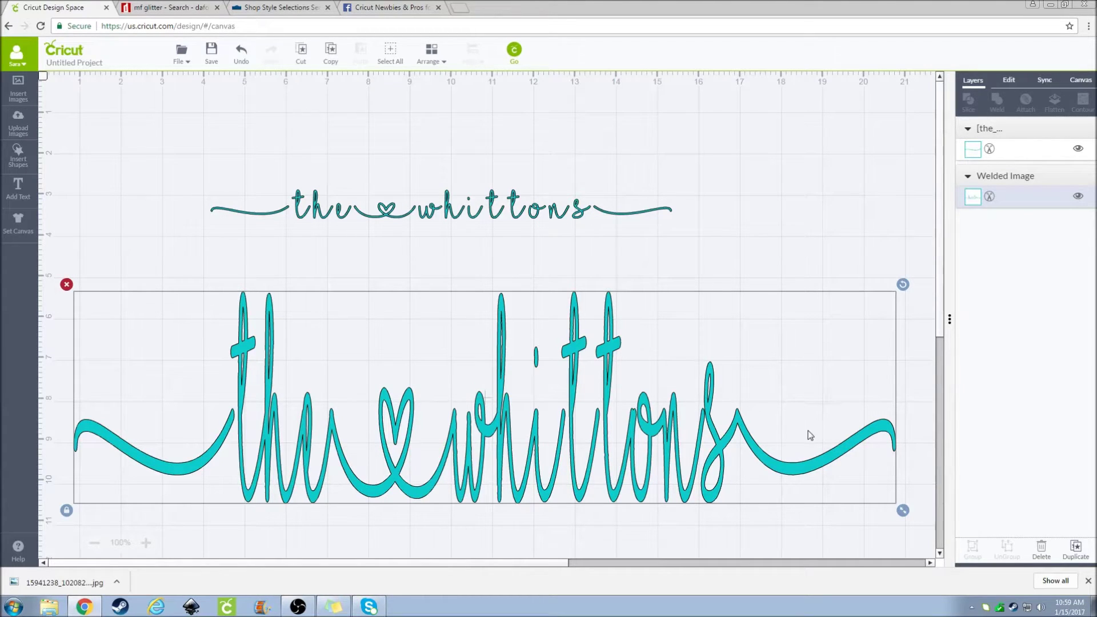
{"action": "key", "text": "shift+Right"}
{"action": "key", "text": "Right"}
{"action": "key", "text": "Up"}
{"action": "key", "text": "Up"}
{"action": "left_click_drag", "start_coordinate": [749, 451], "coordinate": [710, 437]}
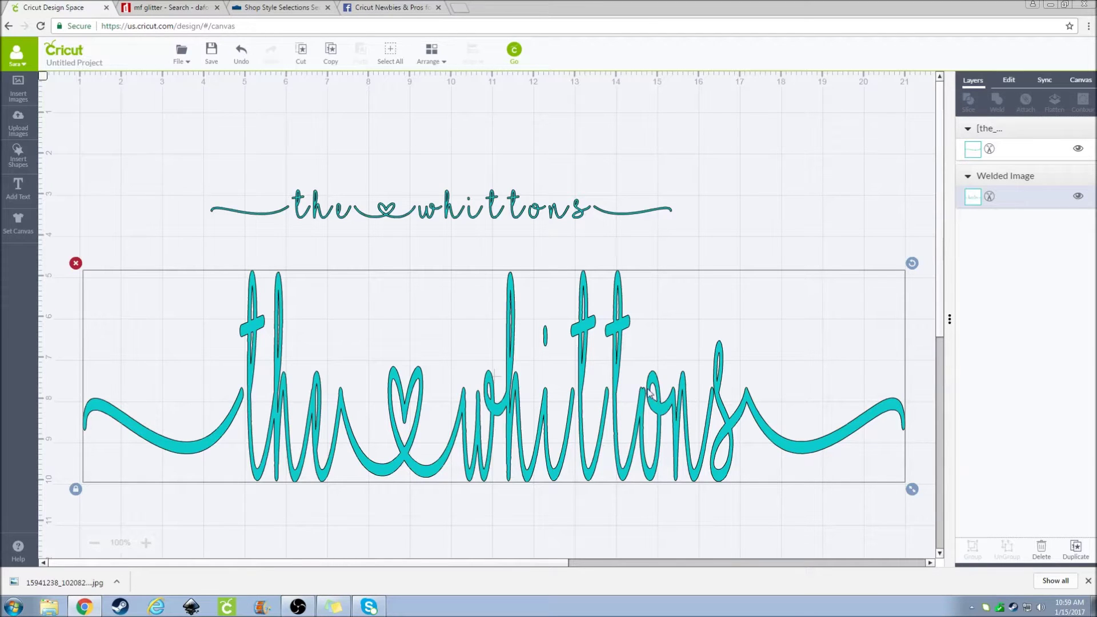
{"action": "left_click_drag", "start_coordinate": [437, 391], "coordinate": [401, 478]}
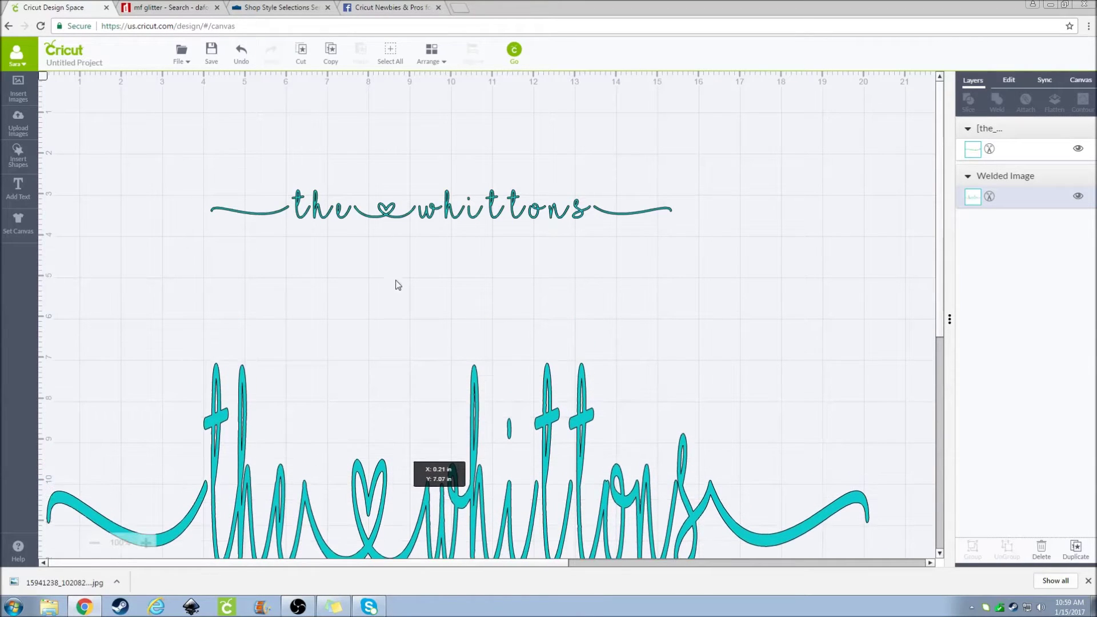
- Lower and enlarge the small 'the whittons' text, then bring up the DaFont 'mf glitter' results
{"action": "left_click", "coordinate": [403, 309]}
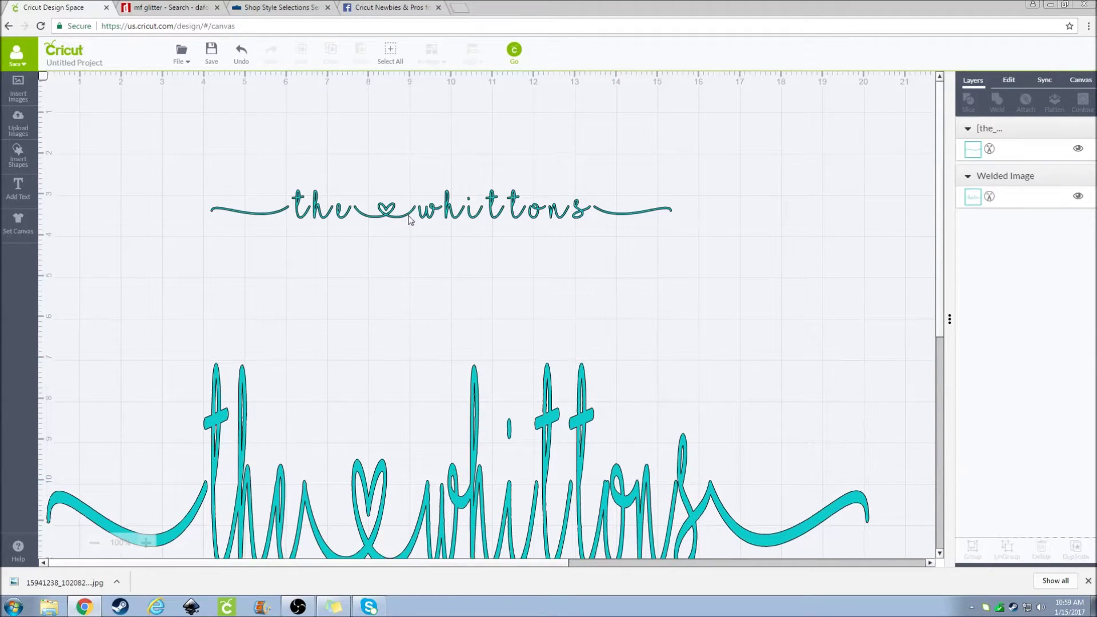
{"action": "left_click_drag", "start_coordinate": [412, 220], "coordinate": [409, 241]}
{"action": "left_click_drag", "start_coordinate": [679, 251], "coordinate": [721, 252]}
{"action": "double_click", "coordinate": [422, 234]}
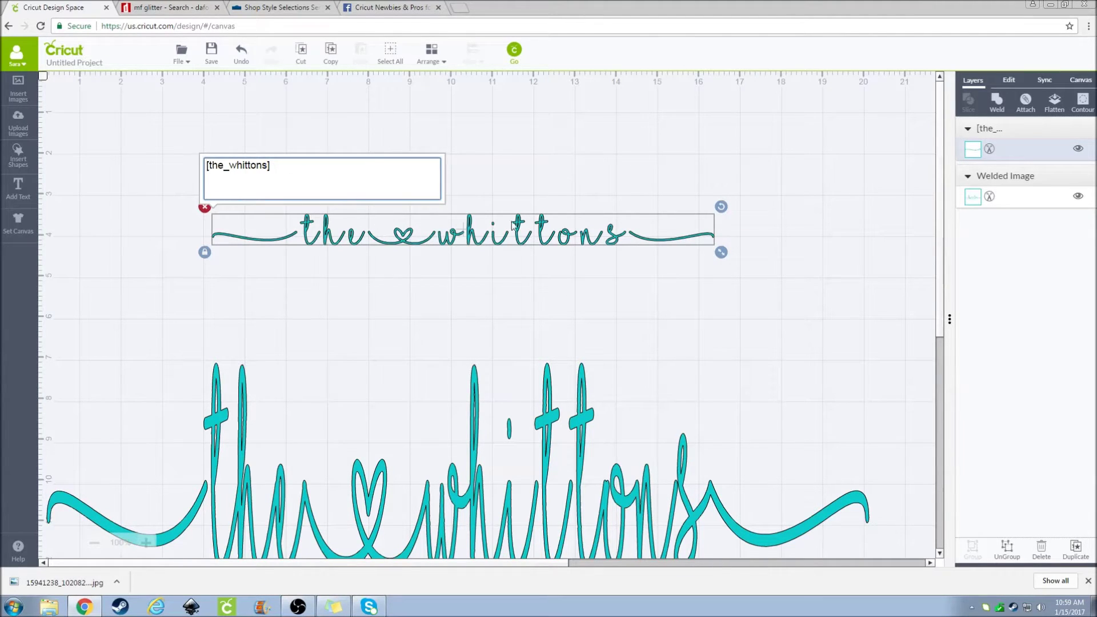
{"action": "left_click", "coordinate": [481, 257]}
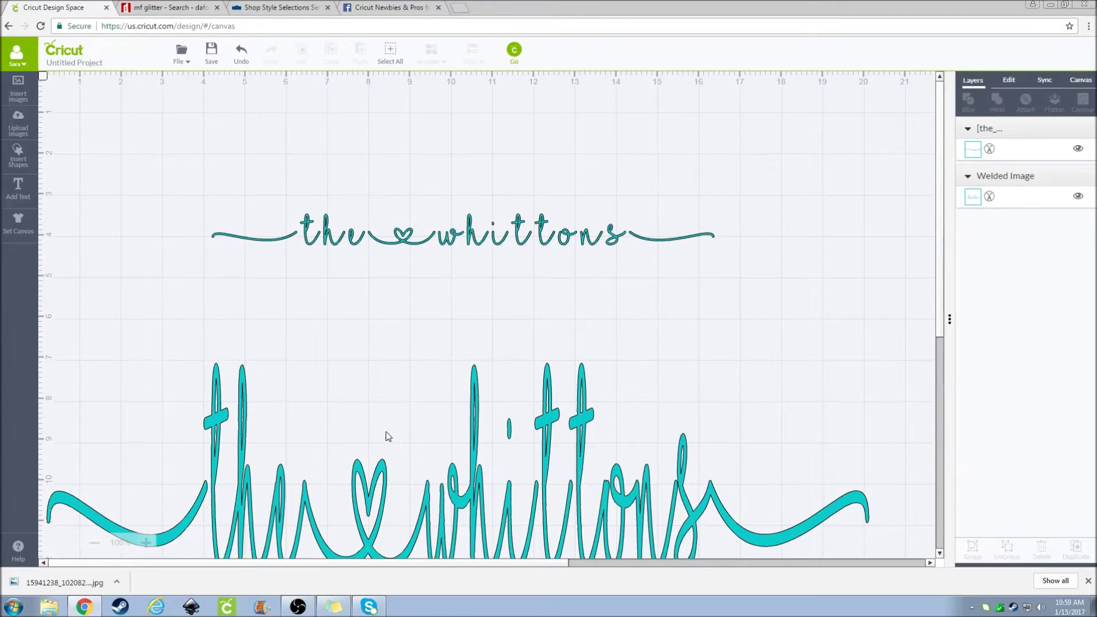
{"action": "left_click", "coordinate": [161, 7]}
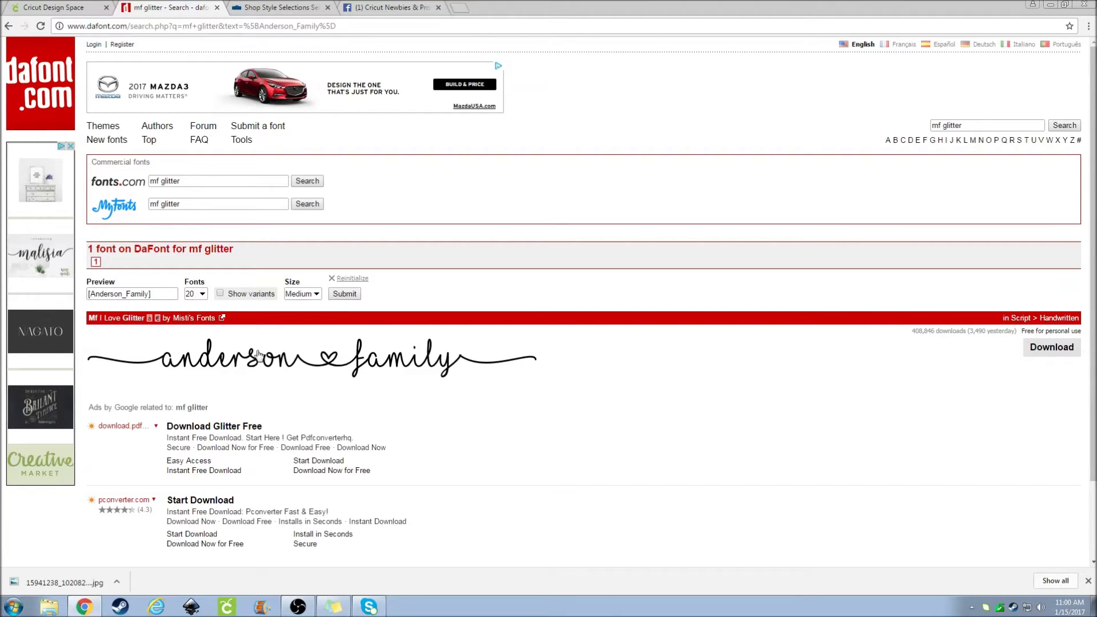
- Back in Cricut, select the small 'the whittons' text and enlarge it
{"action": "left_click", "coordinate": [57, 11]}
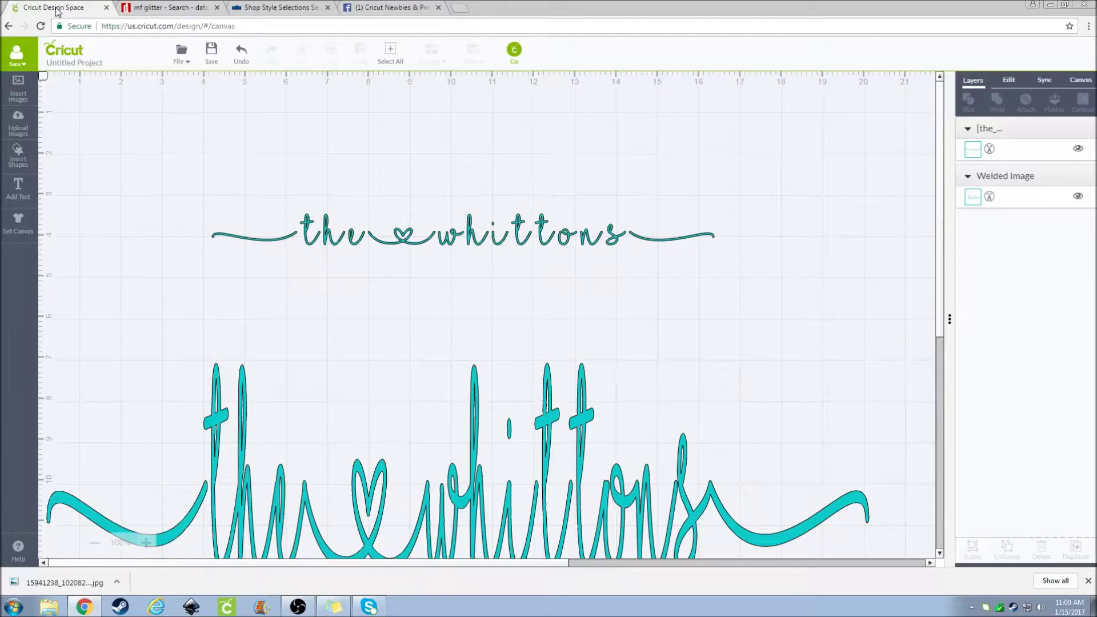
{"action": "left_click", "coordinate": [417, 244]}
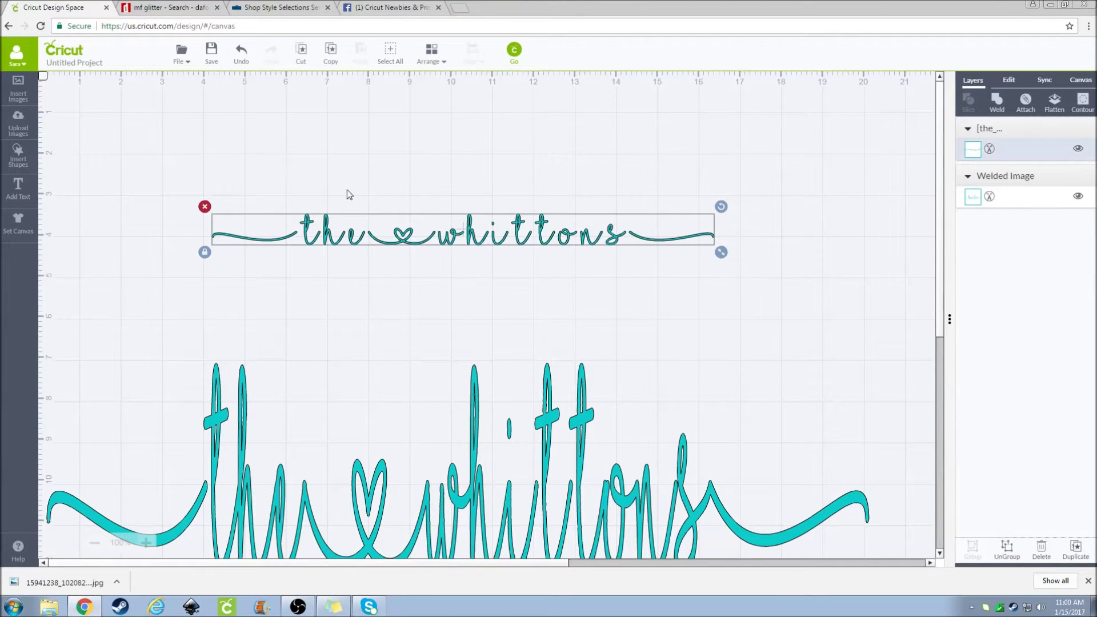
{"action": "double_click", "coordinate": [255, 244]}
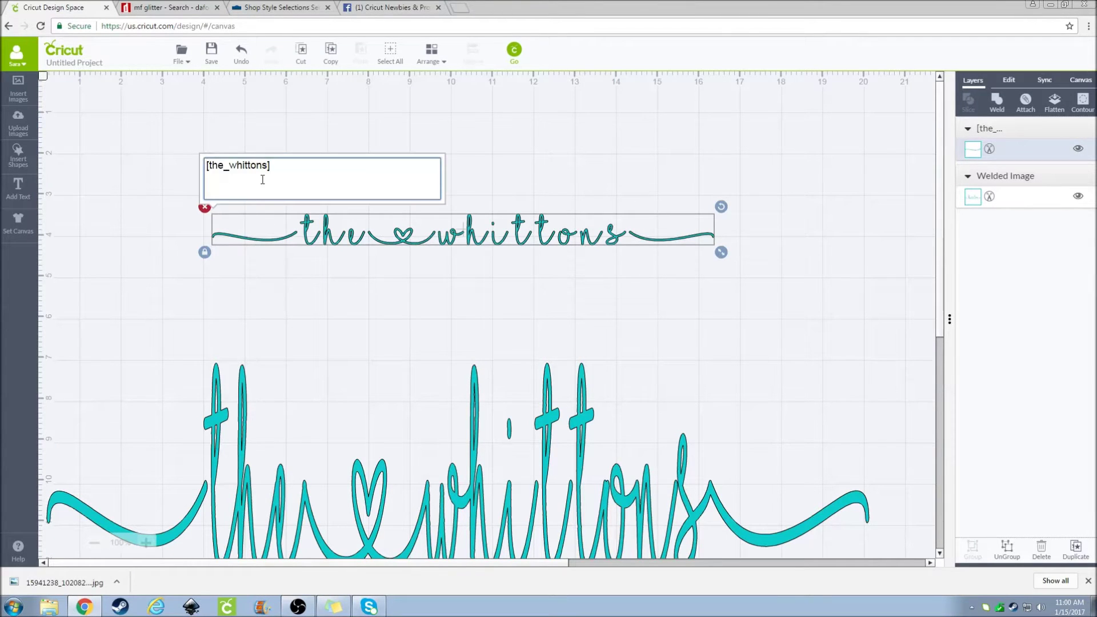
{"action": "left_click", "coordinate": [577, 246]}
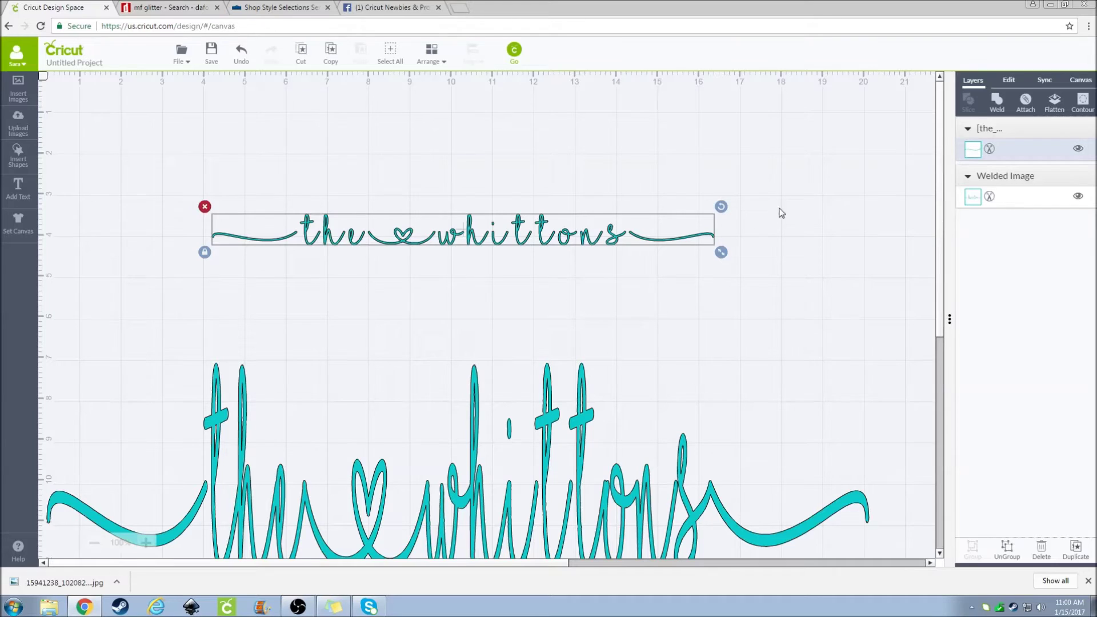
{"action": "left_click", "coordinate": [1008, 80]}
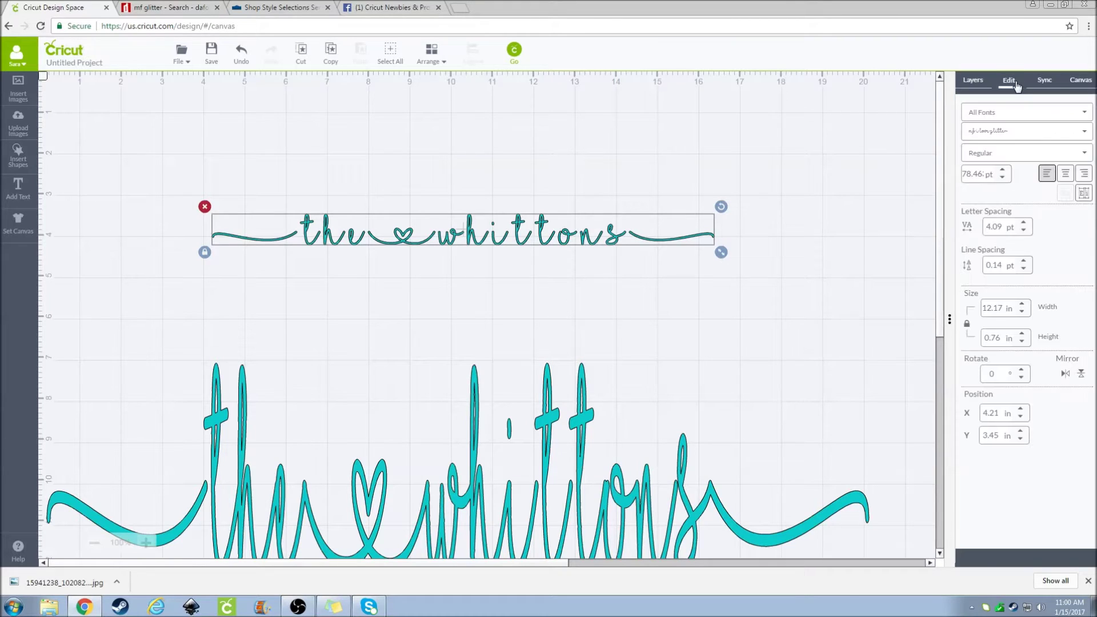
{"action": "left_click", "coordinate": [1023, 231]}
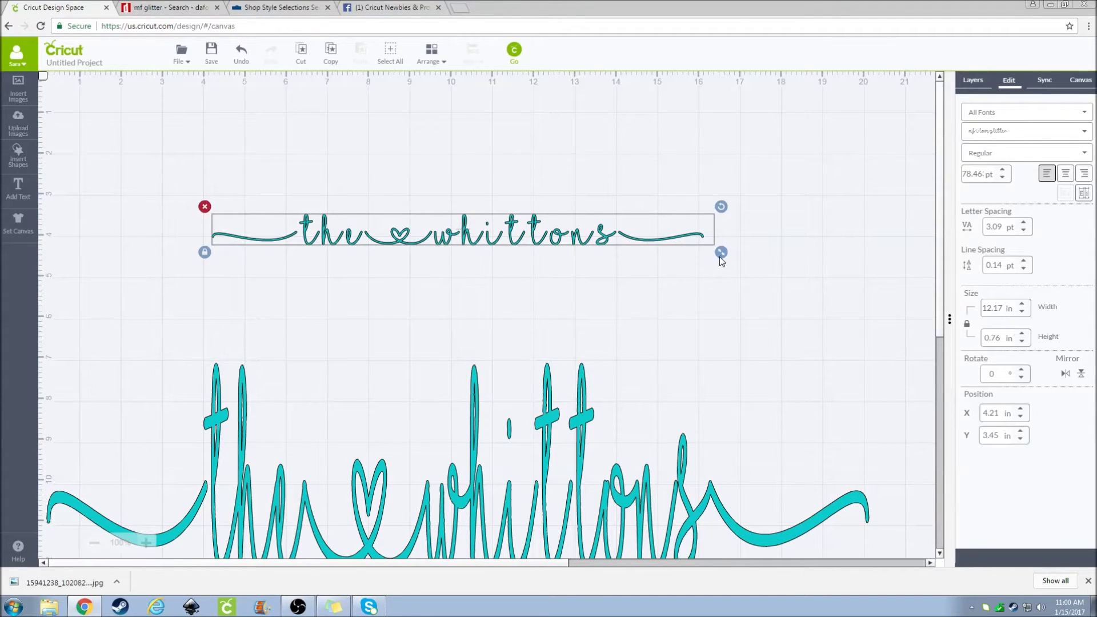
{"action": "left_click_drag", "start_coordinate": [719, 255], "coordinate": [854, 263]}
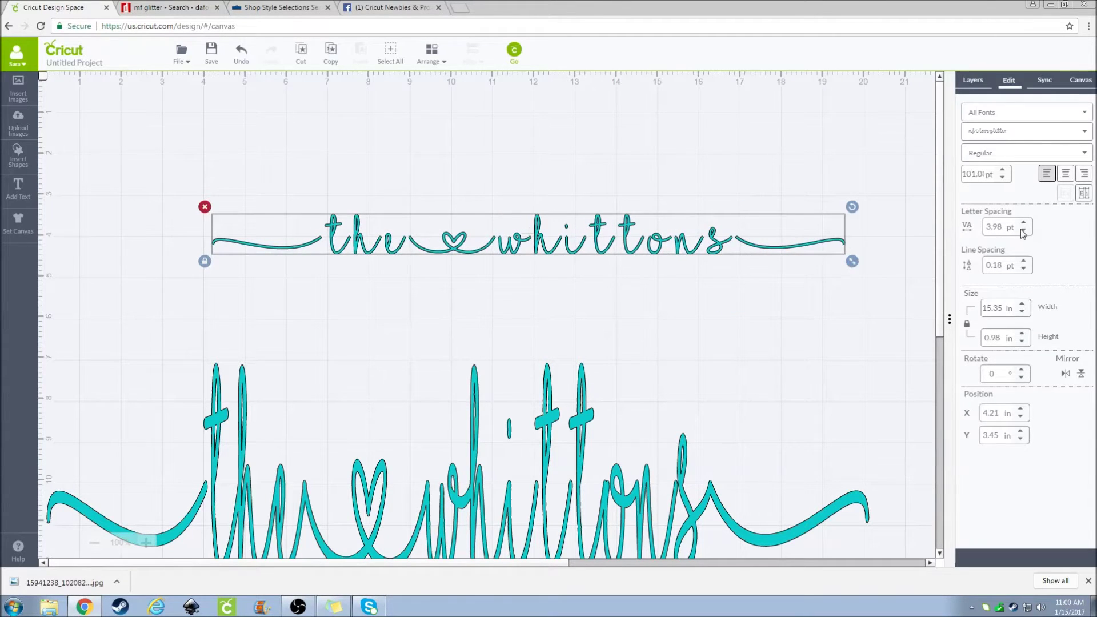
- Tighten the text's letter spacing step by step down to -7.02 pt
{"action": "left_click", "coordinate": [1023, 231]}
{"action": "left_click", "coordinate": [1024, 231]}
{"action": "left_click", "coordinate": [1024, 232]}
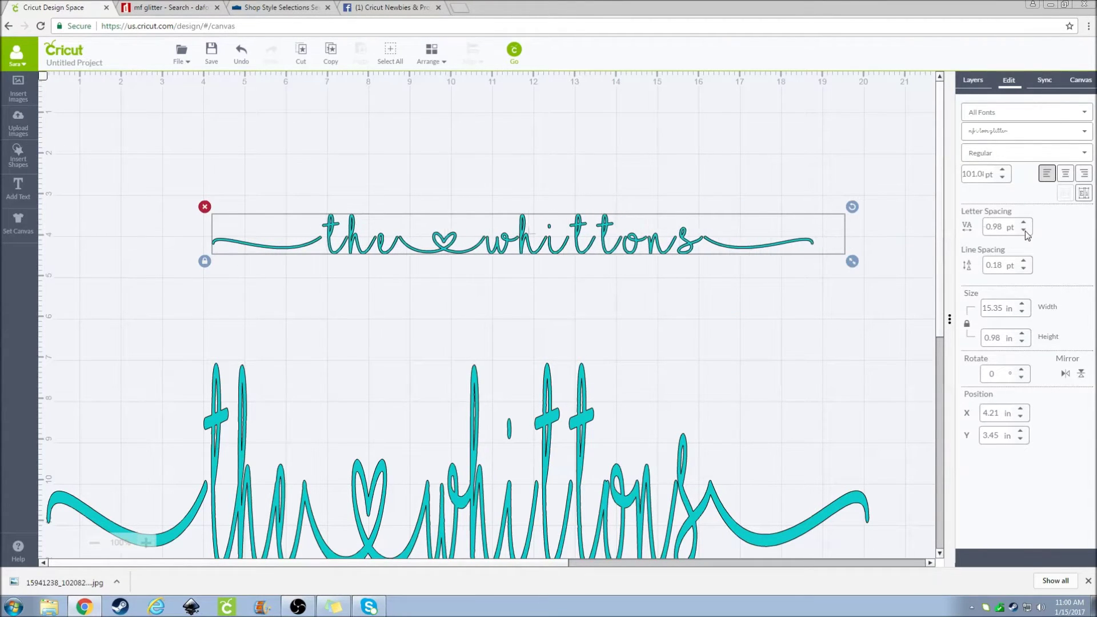
{"action": "left_click", "coordinate": [1024, 231]}
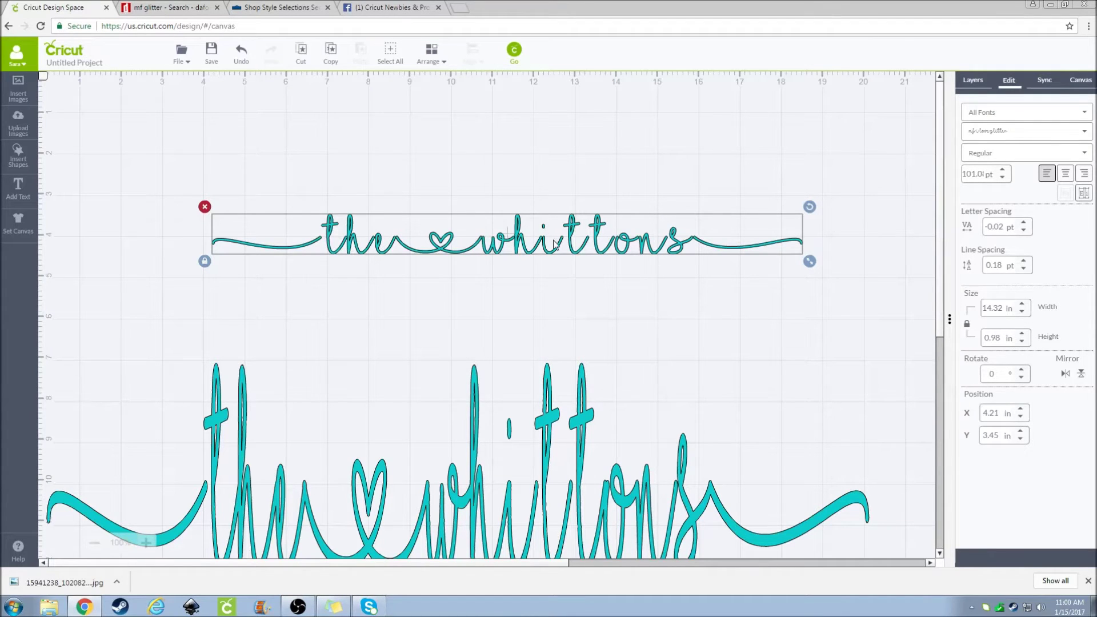
{"action": "left_click", "coordinate": [1024, 232]}
{"action": "left_click", "coordinate": [1024, 232]}
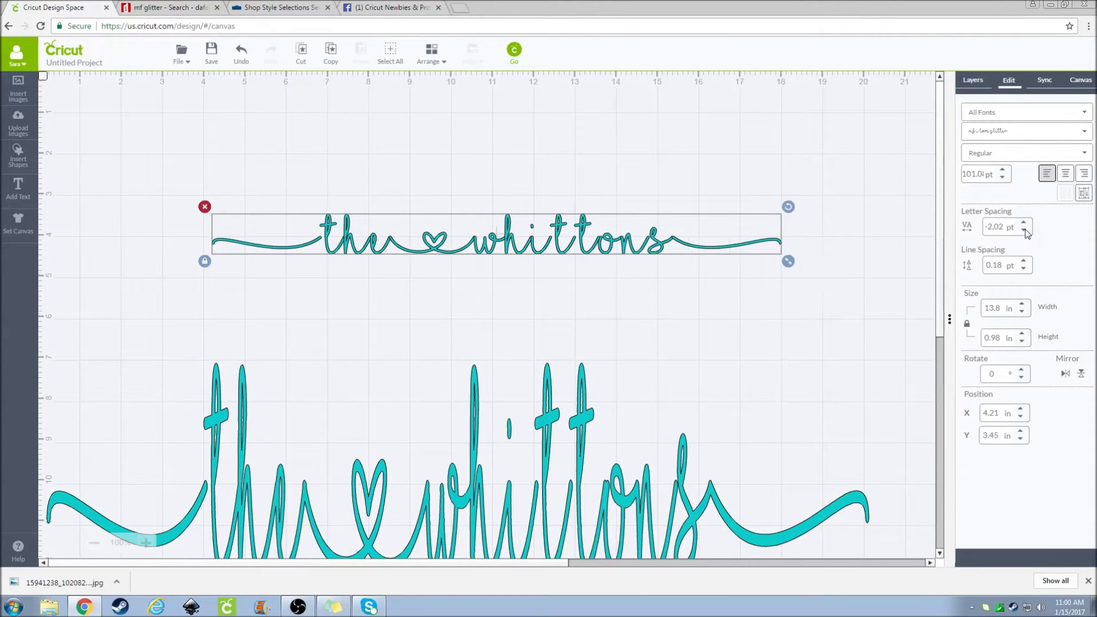
{"action": "left_click", "coordinate": [1025, 232]}
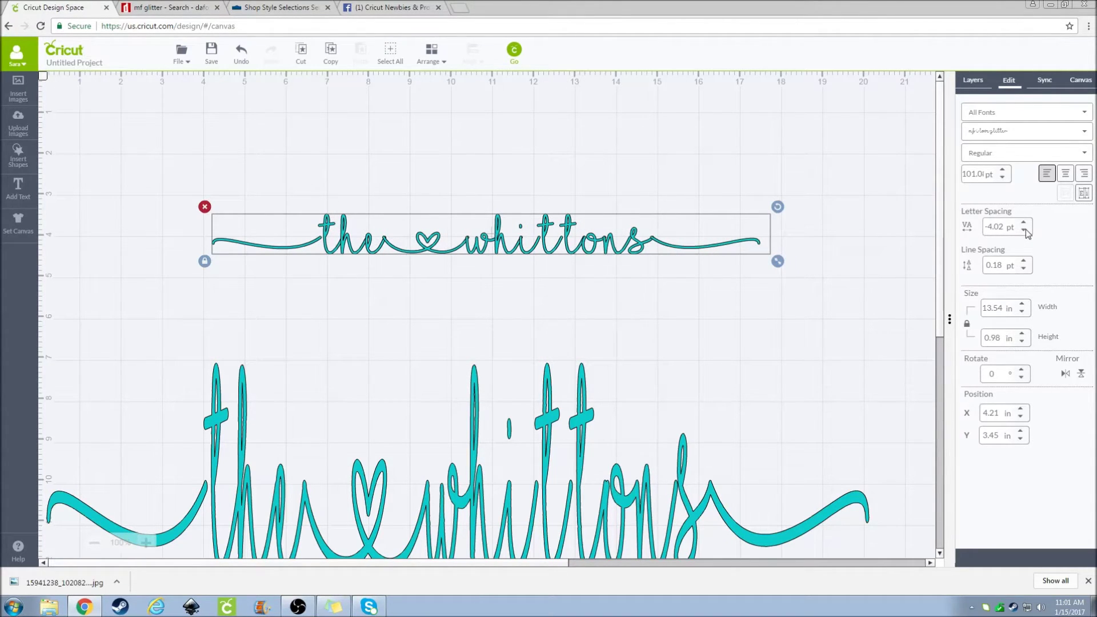
{"action": "left_click", "coordinate": [1024, 232]}
{"action": "left_click", "coordinate": [1026, 229]}
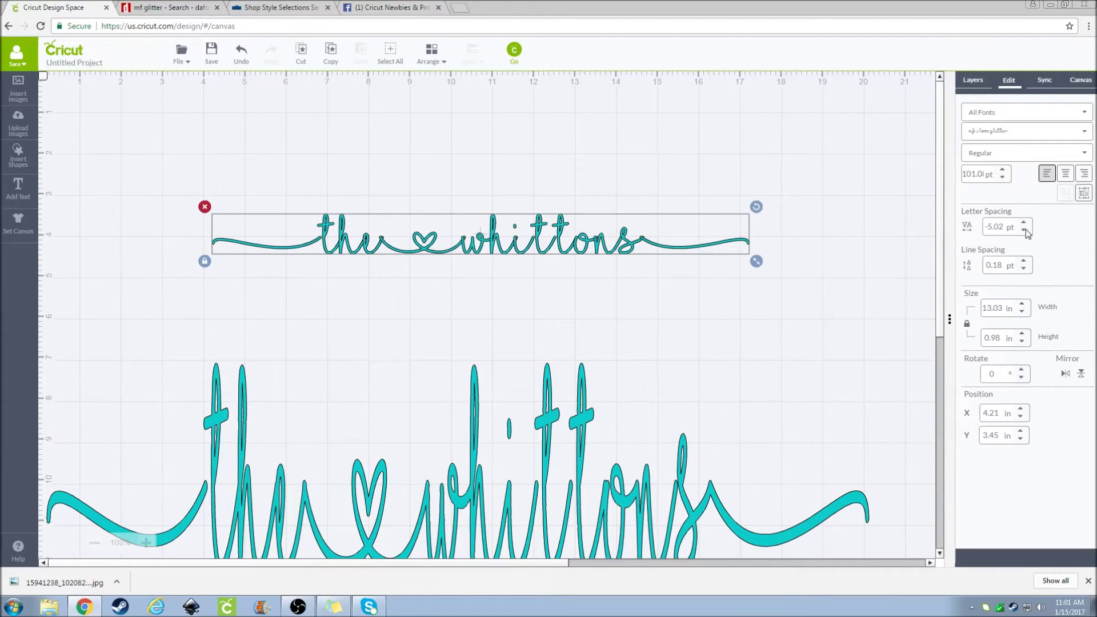
{"action": "left_click", "coordinate": [1026, 229]}
{"action": "left_click", "coordinate": [1026, 229]}
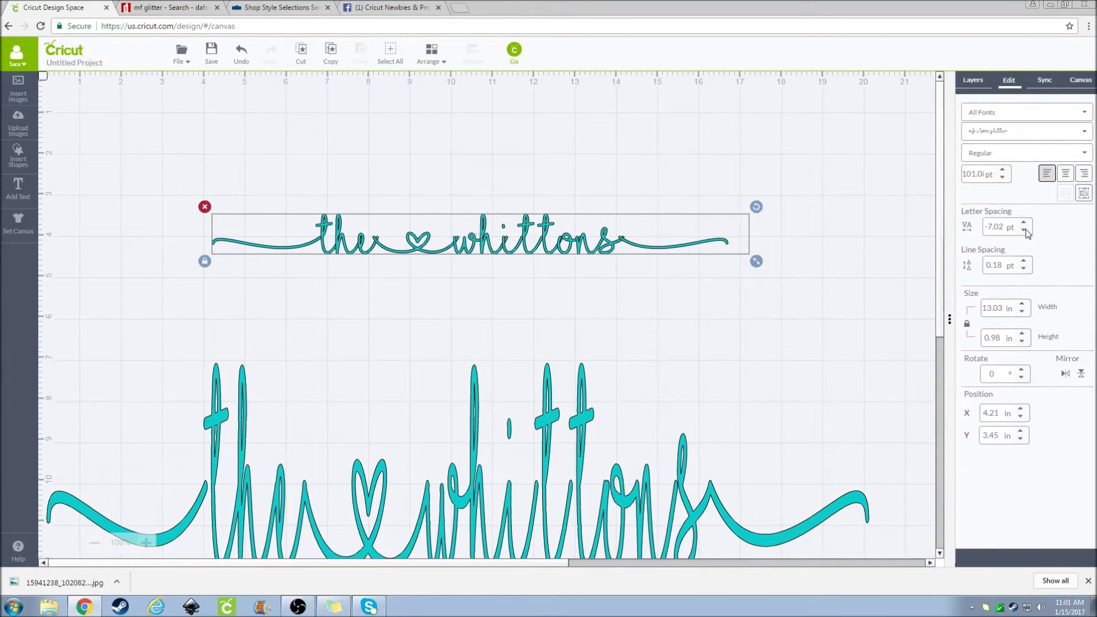
{"action": "left_click", "coordinate": [1026, 223]}
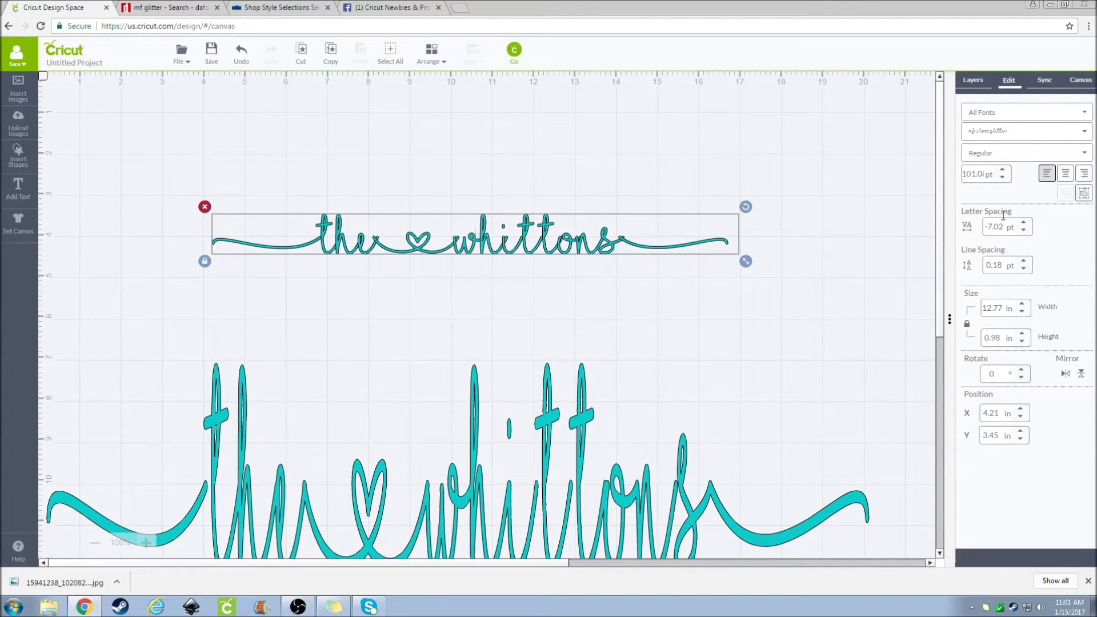
{"action": "left_click", "coordinate": [973, 80]}
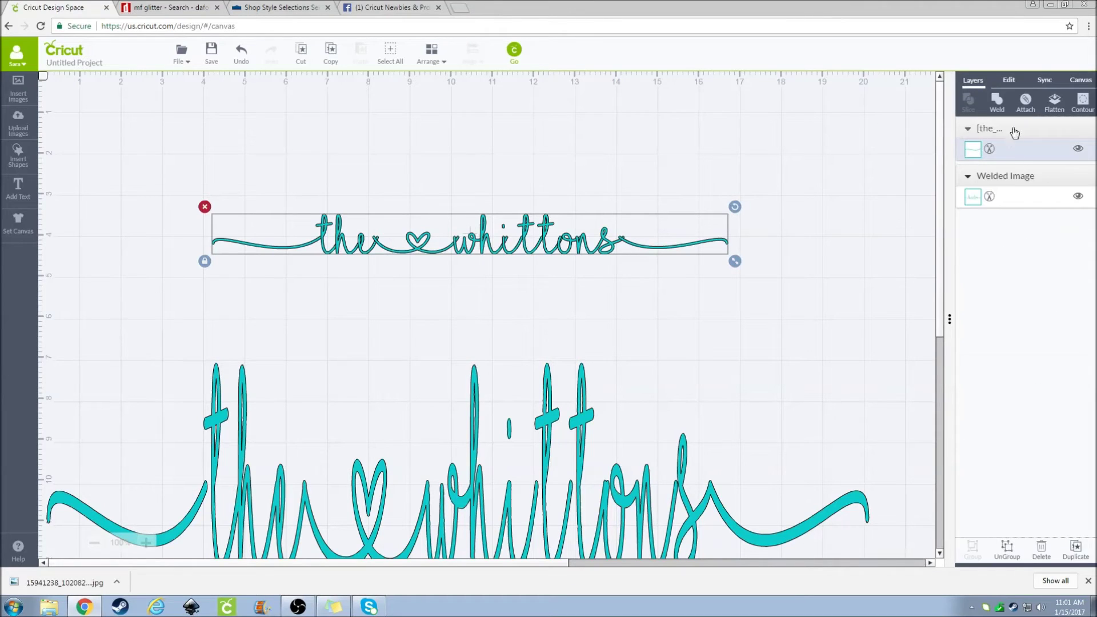
- Weld the top 'the ♥ whittons' text into one image and enlarge it
{"action": "left_click", "coordinate": [996, 103]}
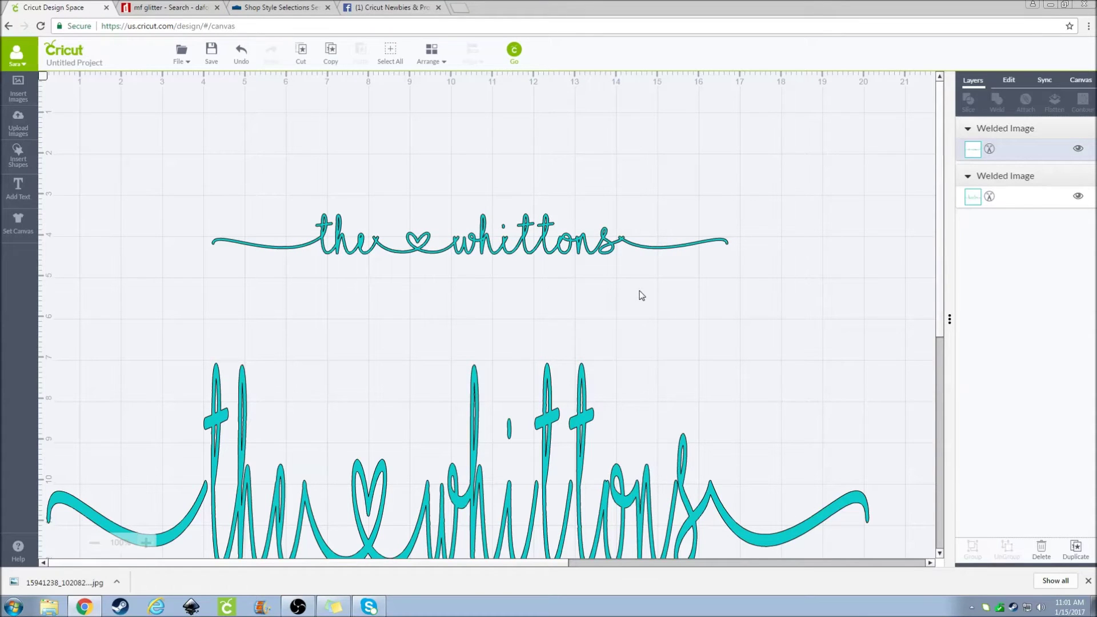
{"action": "left_click", "coordinate": [664, 248]}
{"action": "left_click_drag", "start_coordinate": [741, 260], "coordinate": [773, 303]}
{"action": "left_click_drag", "start_coordinate": [812, 264], "coordinate": [707, 244]}
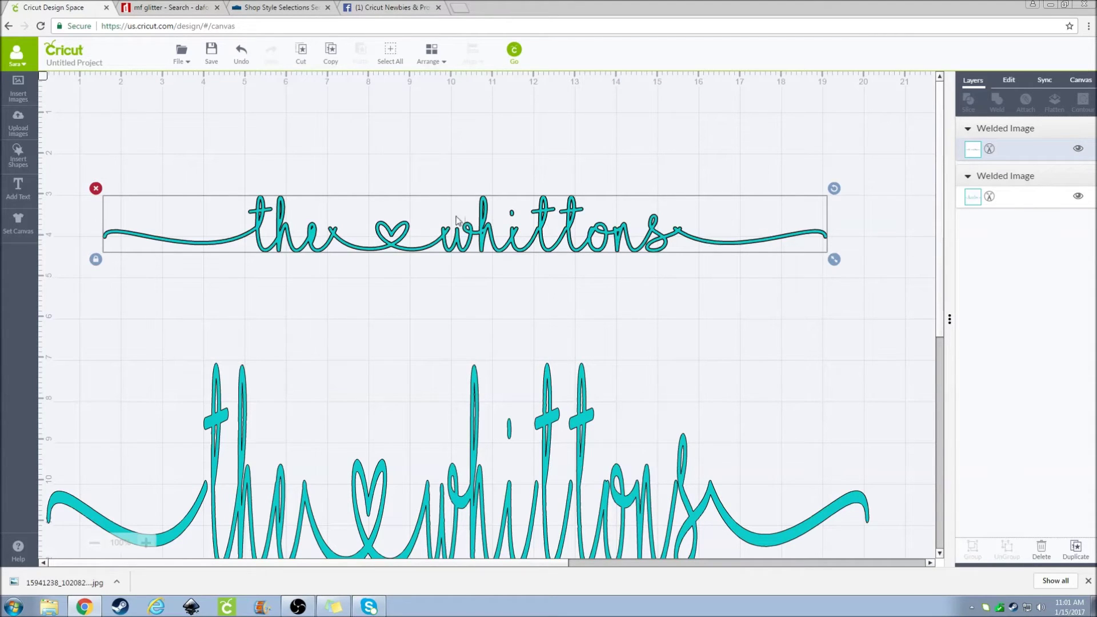
- Drag the top and bottom 'the whittons' designs lower into position on the canvas
{"action": "left_click_drag", "start_coordinate": [539, 233], "coordinate": [525, 285]}
{"action": "scroll", "coordinate": [508, 497], "scroll_direction": "down", "scroll_amount": 2}
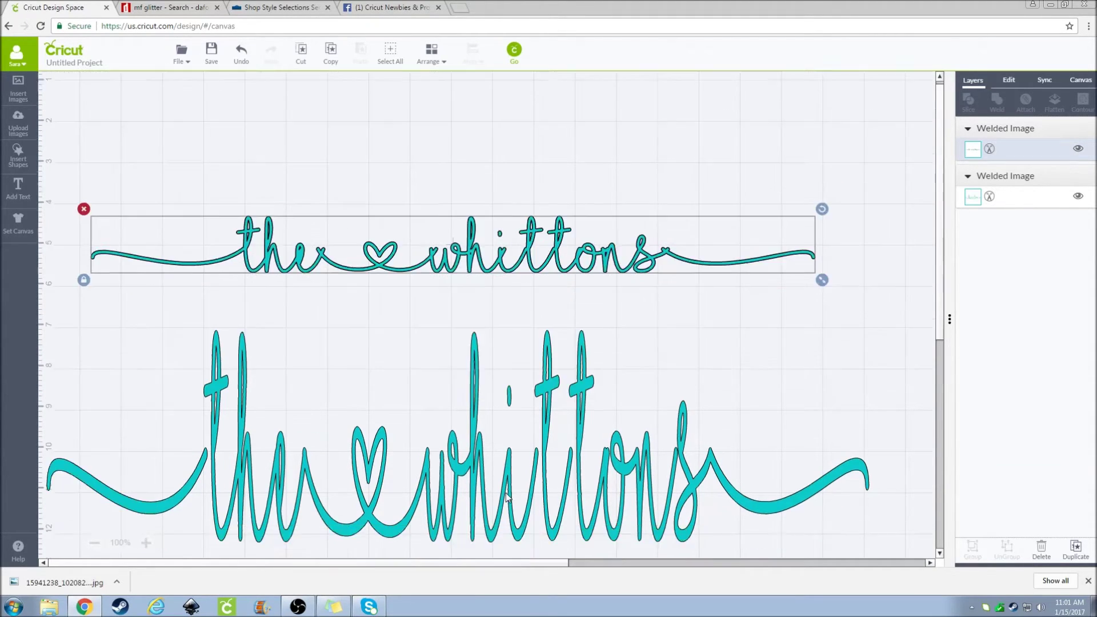
{"action": "left_click_drag", "start_coordinate": [483, 463], "coordinate": [479, 543]}
{"action": "left_click_drag", "start_coordinate": [486, 246], "coordinate": [455, 343]}
{"action": "left_click_drag", "start_coordinate": [462, 477], "coordinate": [464, 510]}
{"action": "left_click_drag", "start_coordinate": [486, 336], "coordinate": [479, 371]}
{"action": "left_click", "coordinate": [18, 186]}
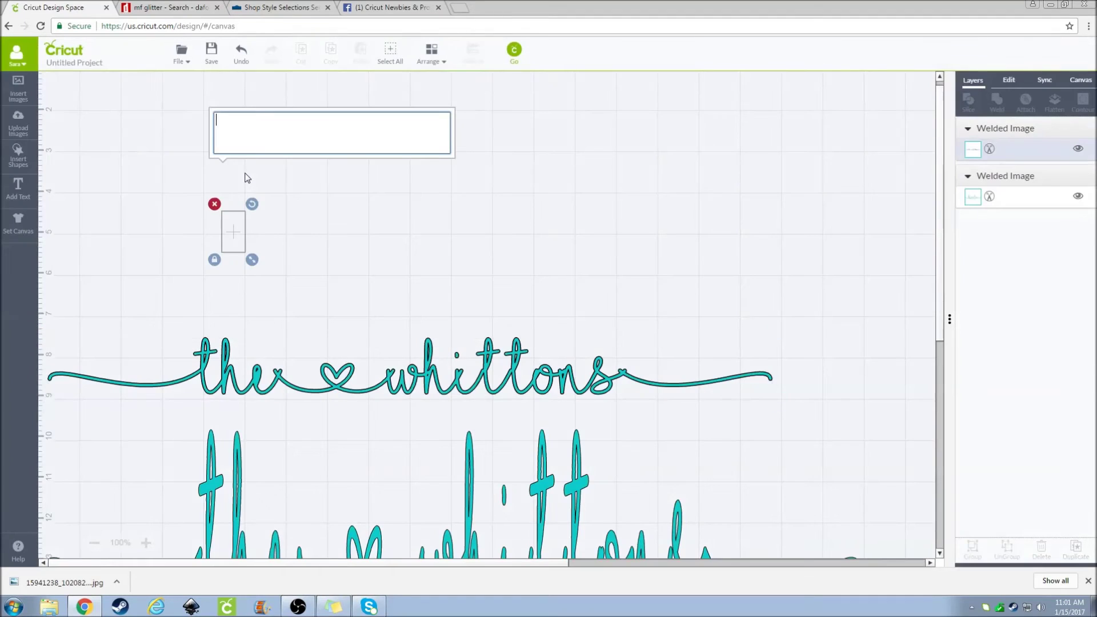
- Add the swash 't' and 'he♥whi' text pieces and place them side by side
{"action": "type", "text": "["}
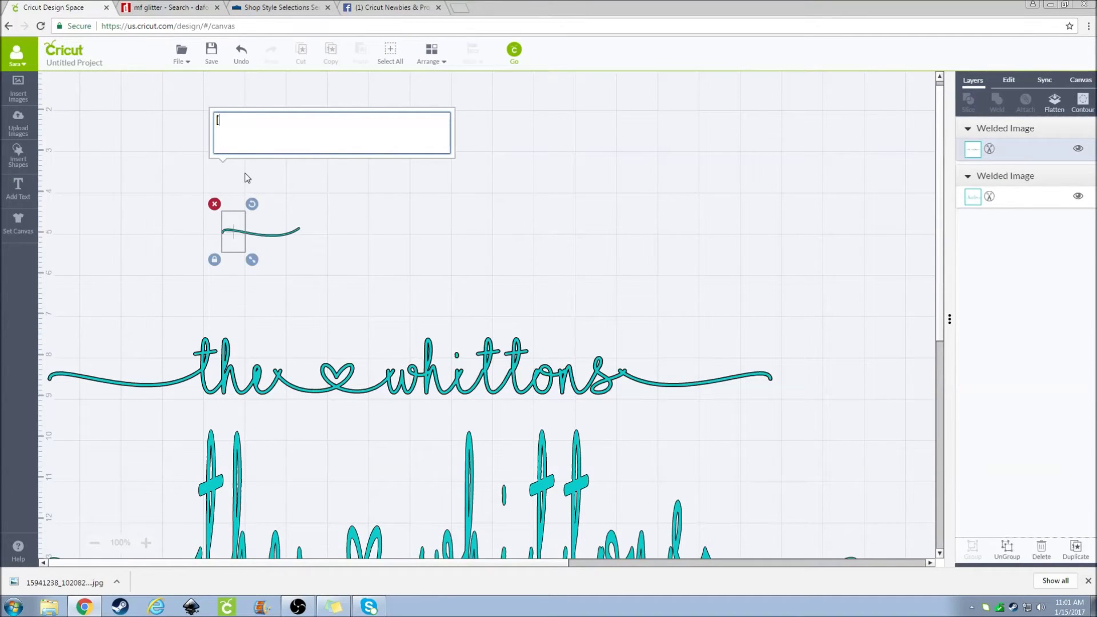
{"action": "type", "text": "t"}
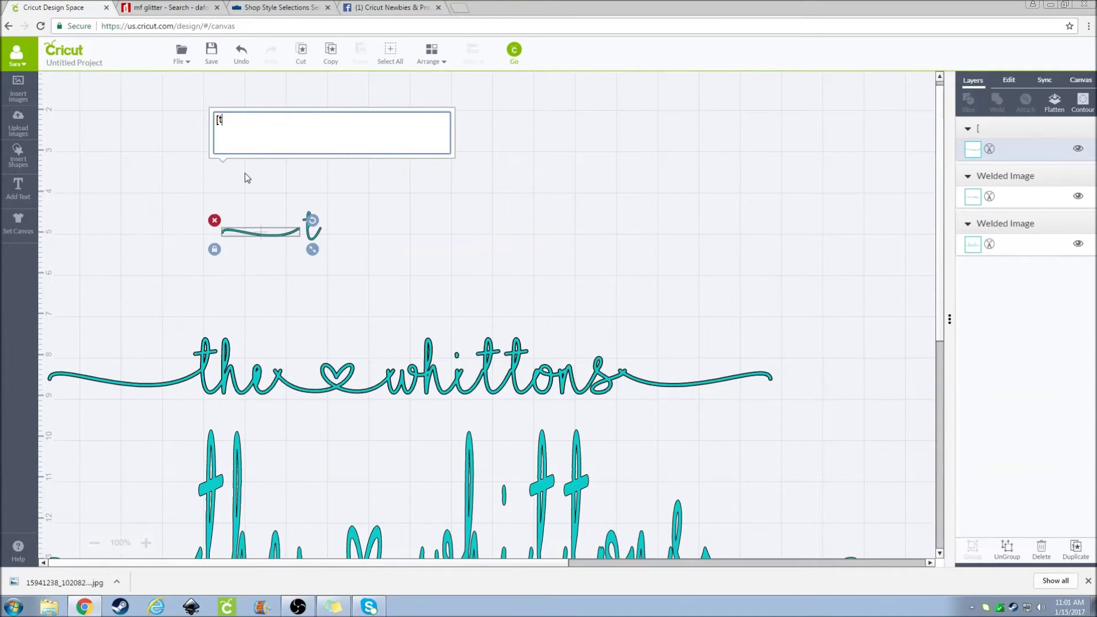
{"action": "left_click", "coordinate": [364, 184]}
{"action": "left_click", "coordinate": [19, 186]}
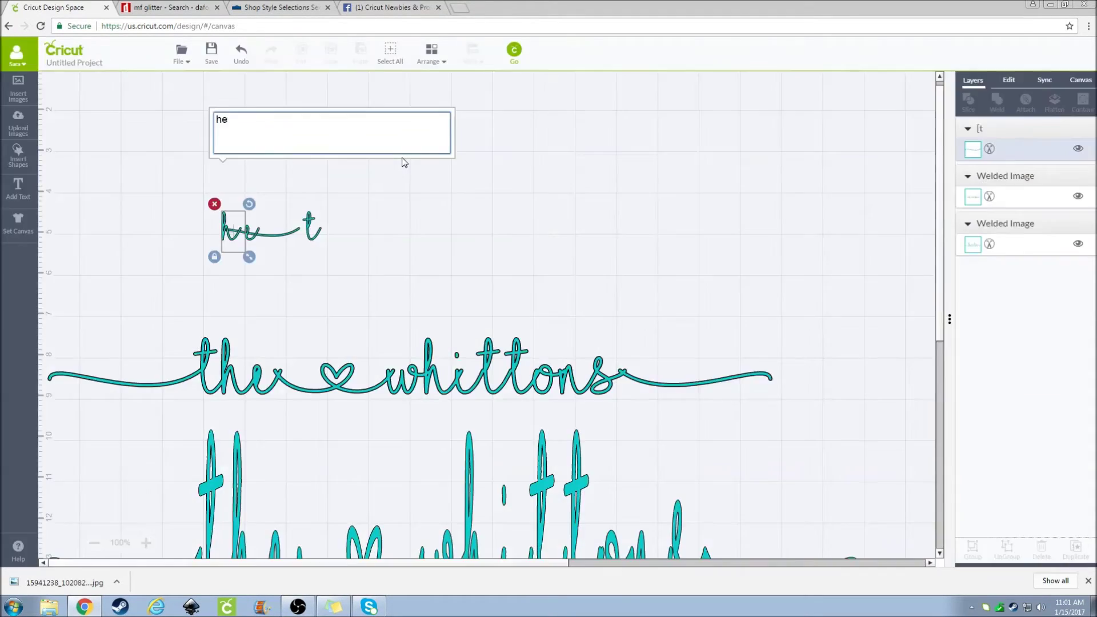
{"action": "type", "text": "he_whi"}
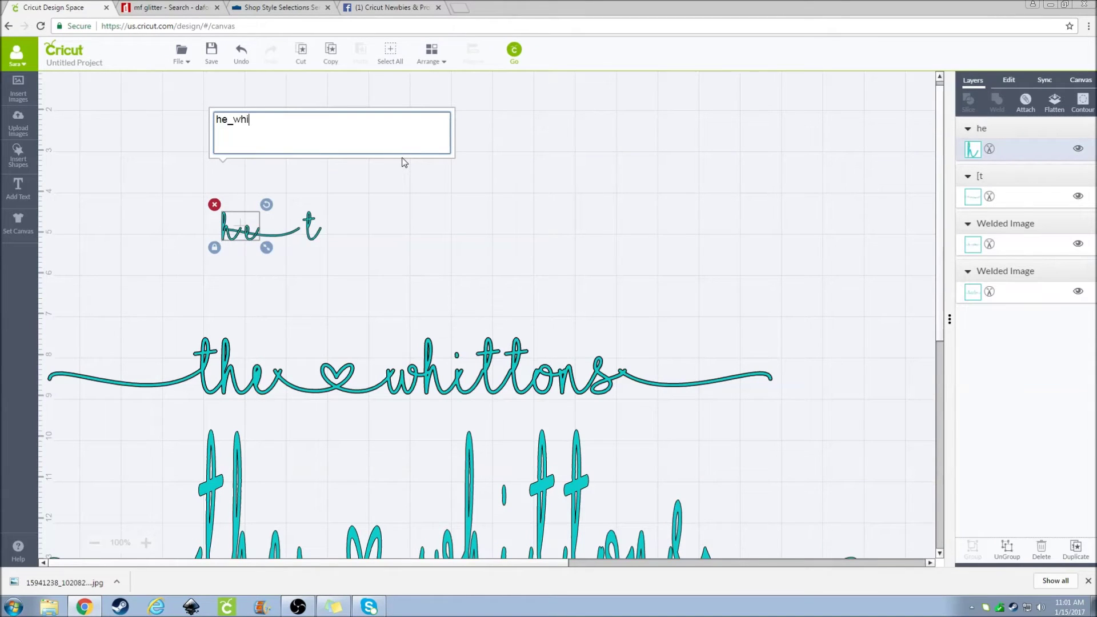
{"action": "type", "text": "t"}
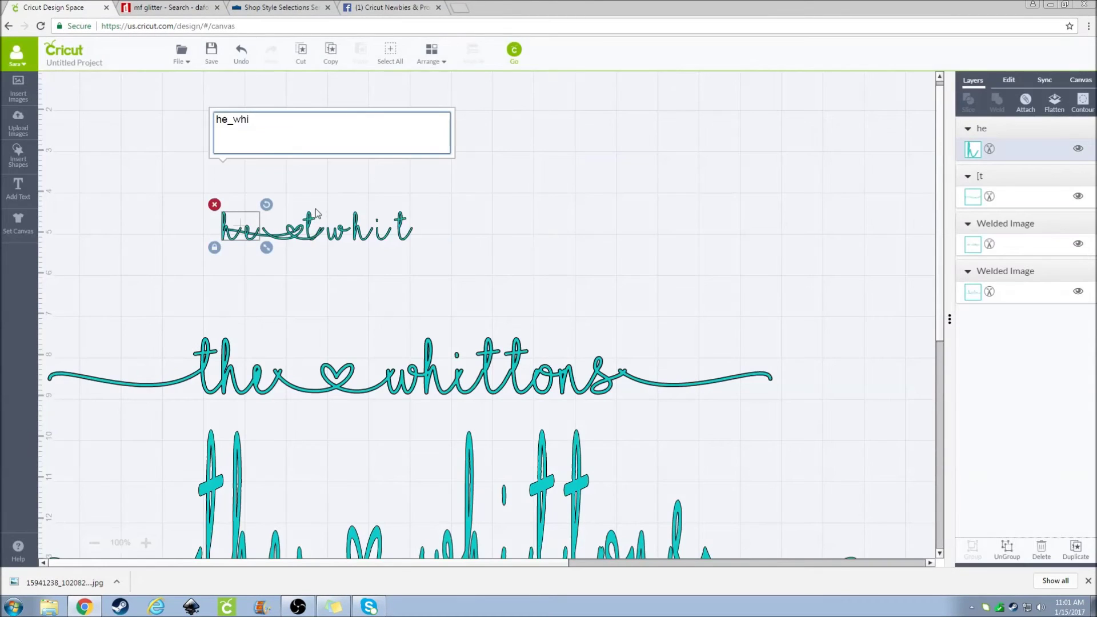
{"action": "left_click", "coordinate": [409, 245]}
{"action": "left_click_drag", "start_coordinate": [409, 244], "coordinate": [451, 256]}
{"action": "left_click_drag", "start_coordinate": [313, 234], "coordinate": [327, 229]}
- Add the 'tt', 'ons' and end-swash pieces and line them up after 'he♥whi'
{"action": "left_click", "coordinate": [17, 187]}
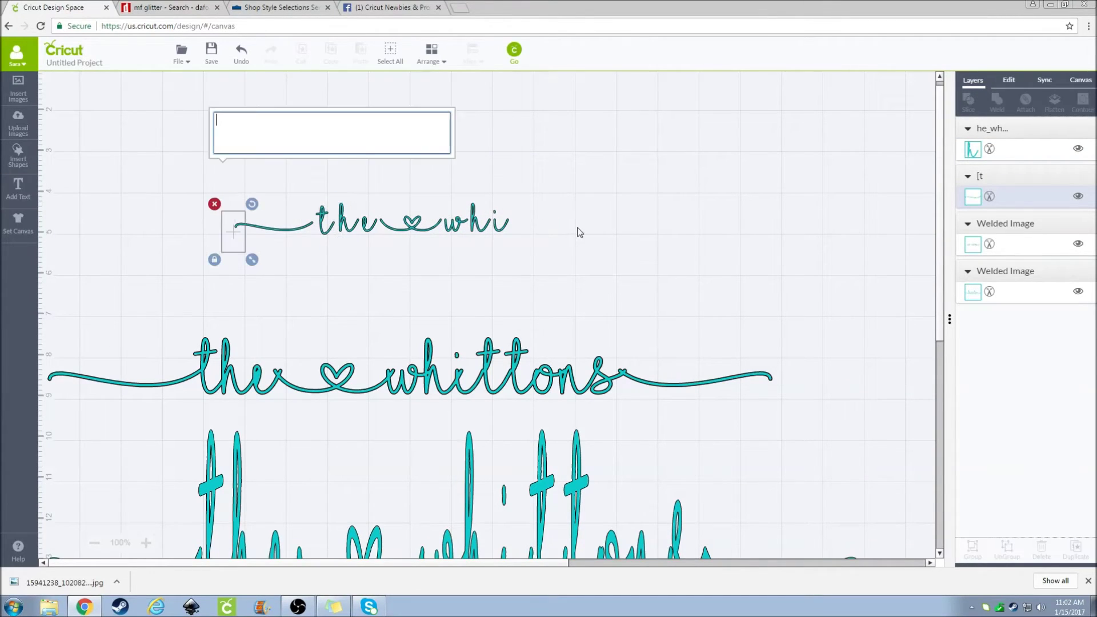
{"action": "type", "text": "tt"}
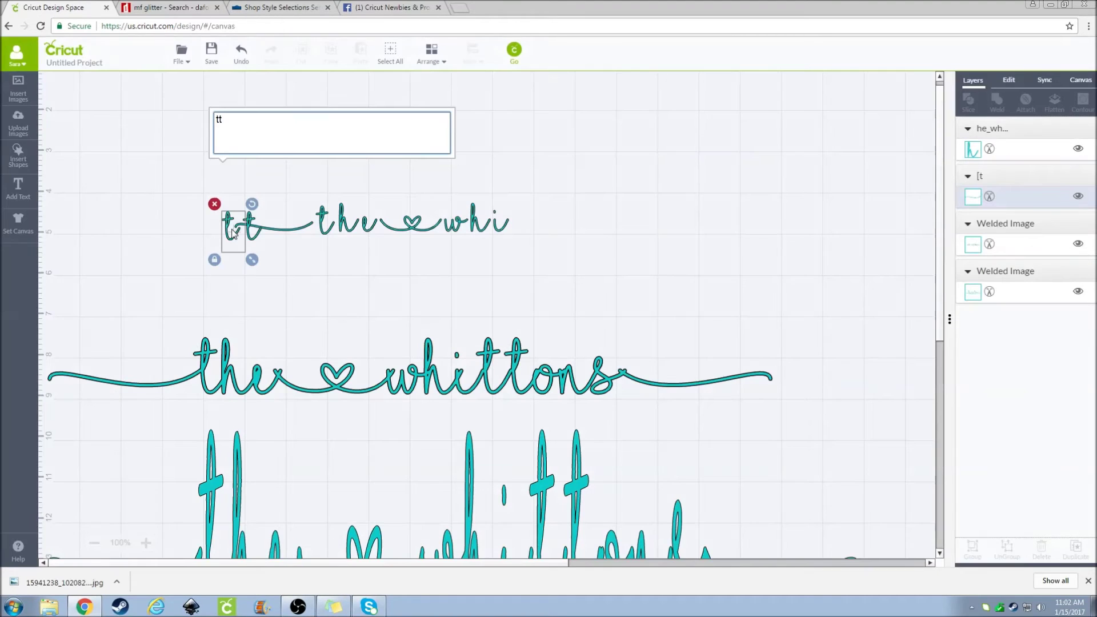
{"action": "left_click_drag", "start_coordinate": [254, 237], "coordinate": [533, 222]}
{"action": "left_click", "coordinate": [19, 195]}
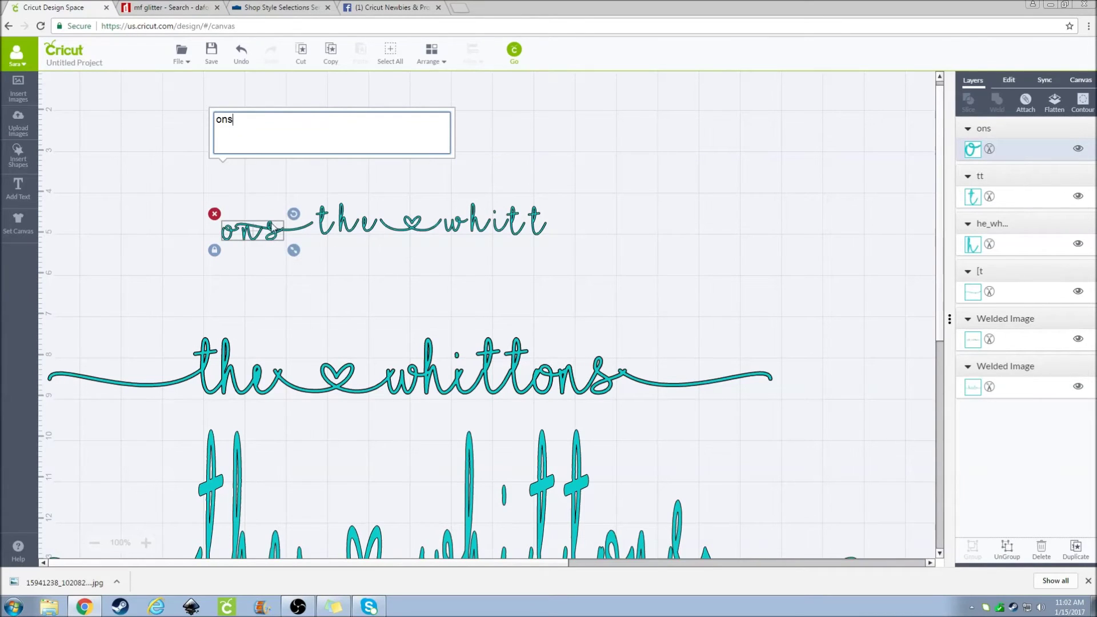
{"action": "left_click_drag", "start_coordinate": [274, 229], "coordinate": [598, 218]}
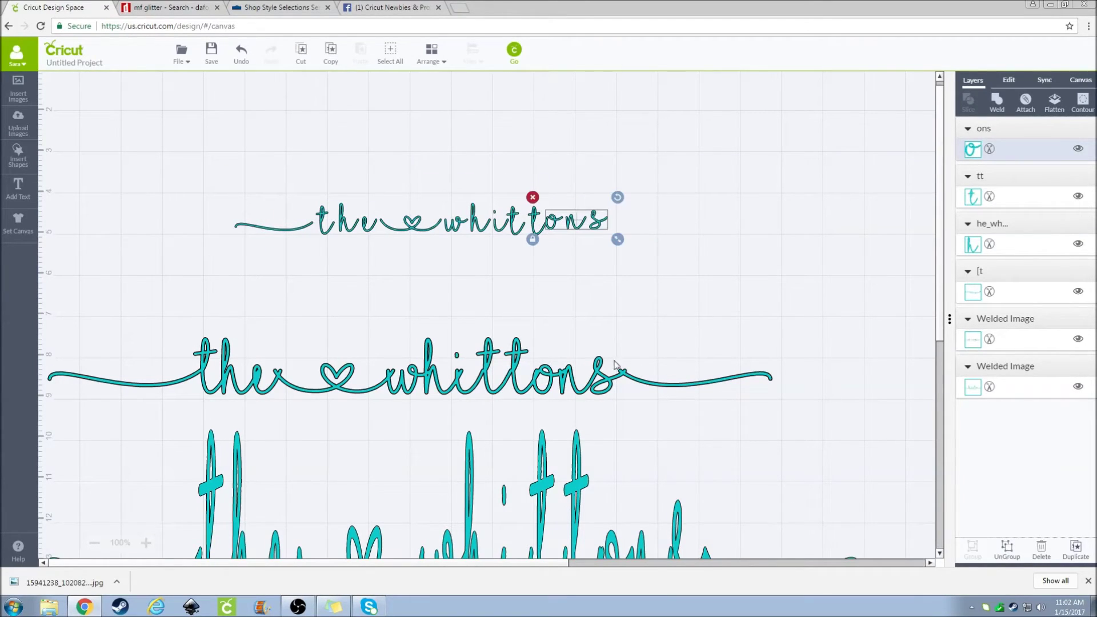
{"action": "left_click", "coordinate": [18, 187]}
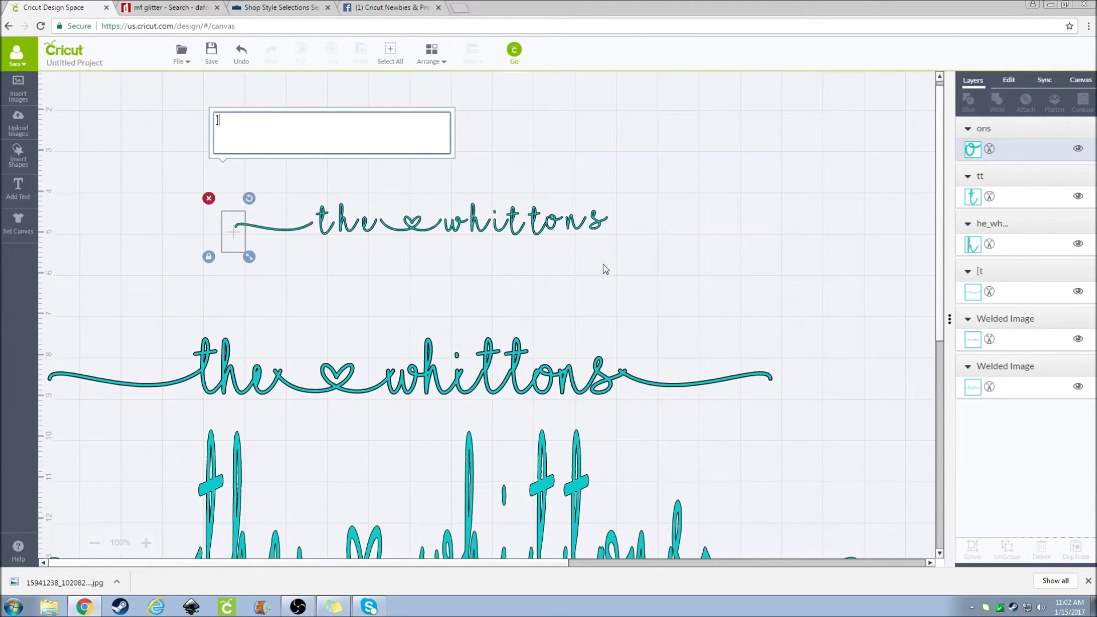
{"action": "left_click_drag", "start_coordinate": [297, 228], "coordinate": [631, 224]}
{"action": "left_click_drag", "start_coordinate": [334, 228], "coordinate": [312, 222]}
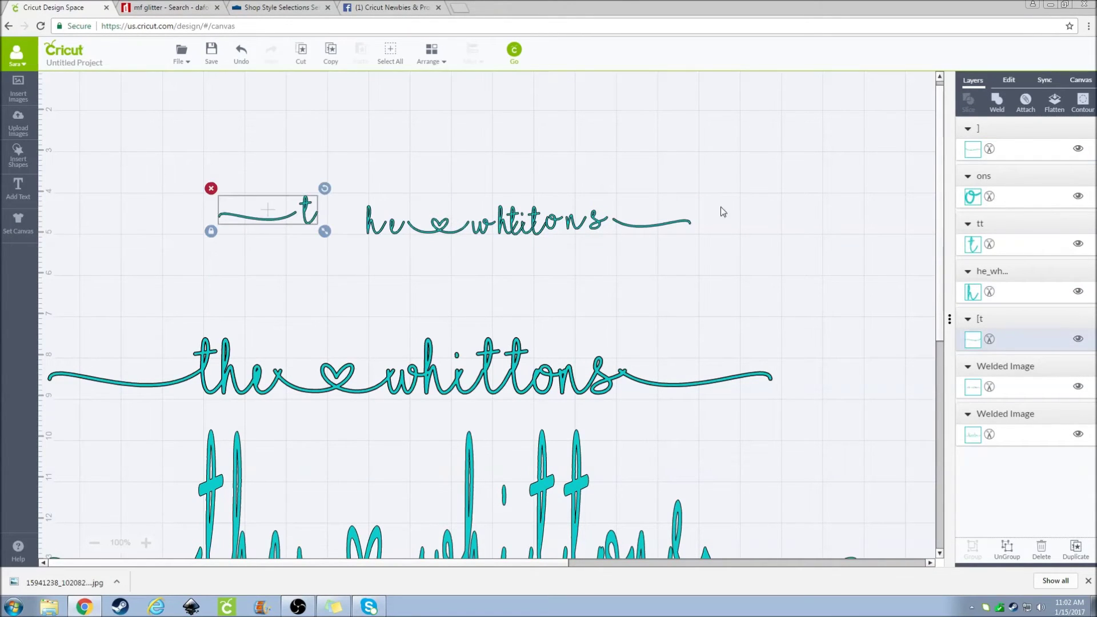
{"action": "left_click", "coordinate": [1009, 81]}
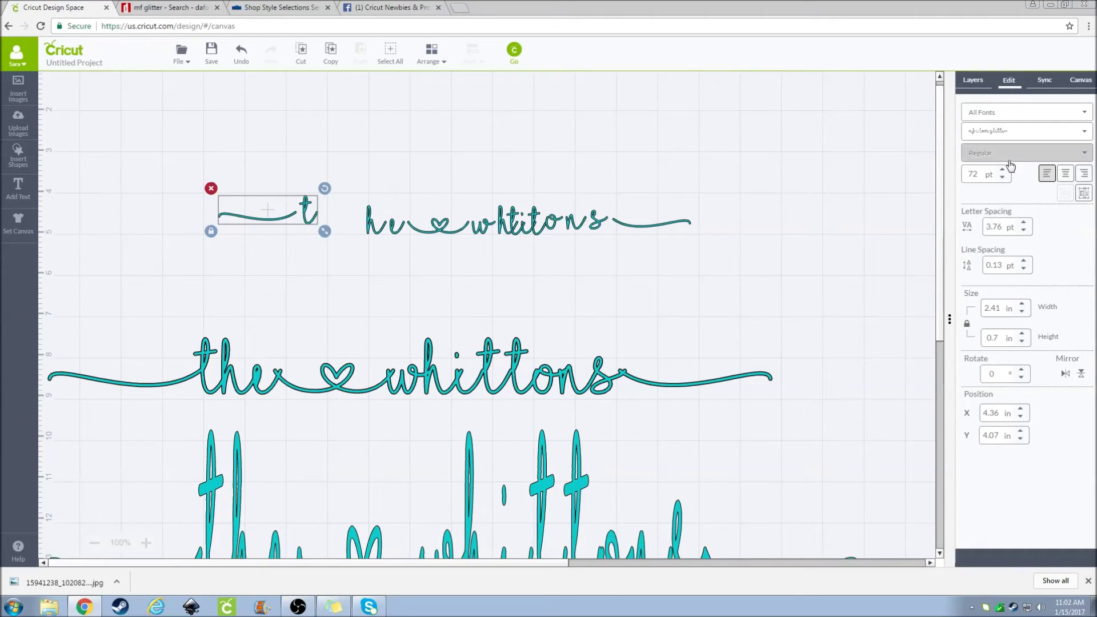
- Tighten the swash 't' piece's letter spacing
{"action": "left_click", "coordinate": [1023, 231]}
{"action": "left_click", "coordinate": [1023, 231]}
{"action": "left_click", "coordinate": [1023, 231]}
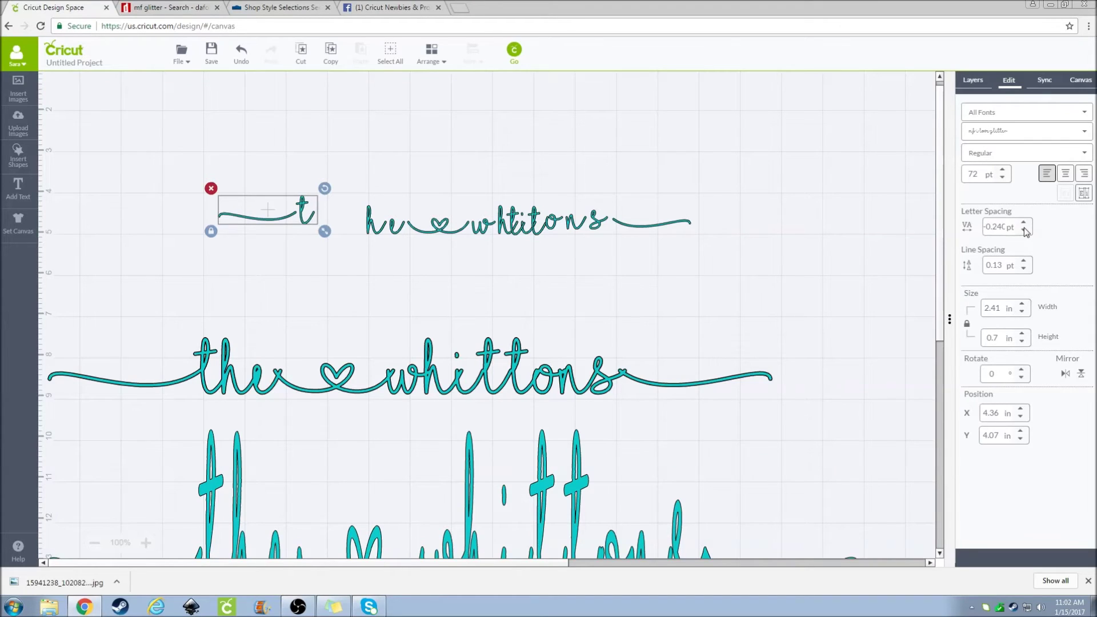
{"action": "left_click", "coordinate": [1023, 231]}
{"action": "left_click", "coordinate": [1024, 231]}
{"action": "left_click", "coordinate": [1024, 229]}
{"action": "left_click", "coordinate": [1024, 230]}
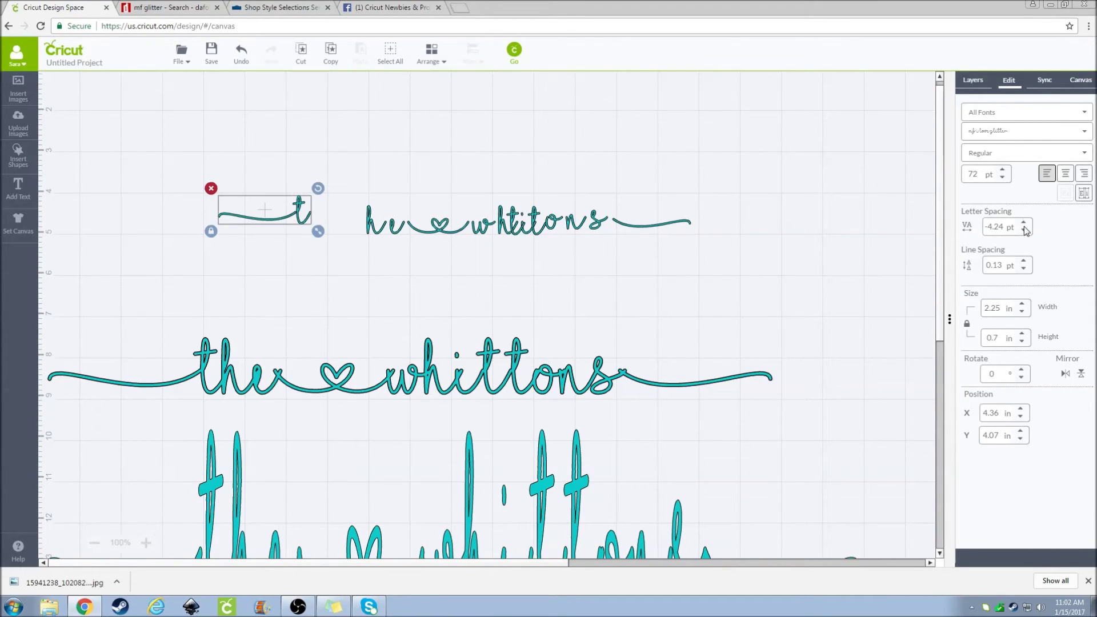
{"action": "left_click", "coordinate": [1024, 227]}
- Set 'he♥whi' letter spacing to -1.24 pt, join it to the 't', and move 'tt' beside it
{"action": "left_click", "coordinate": [390, 226]}
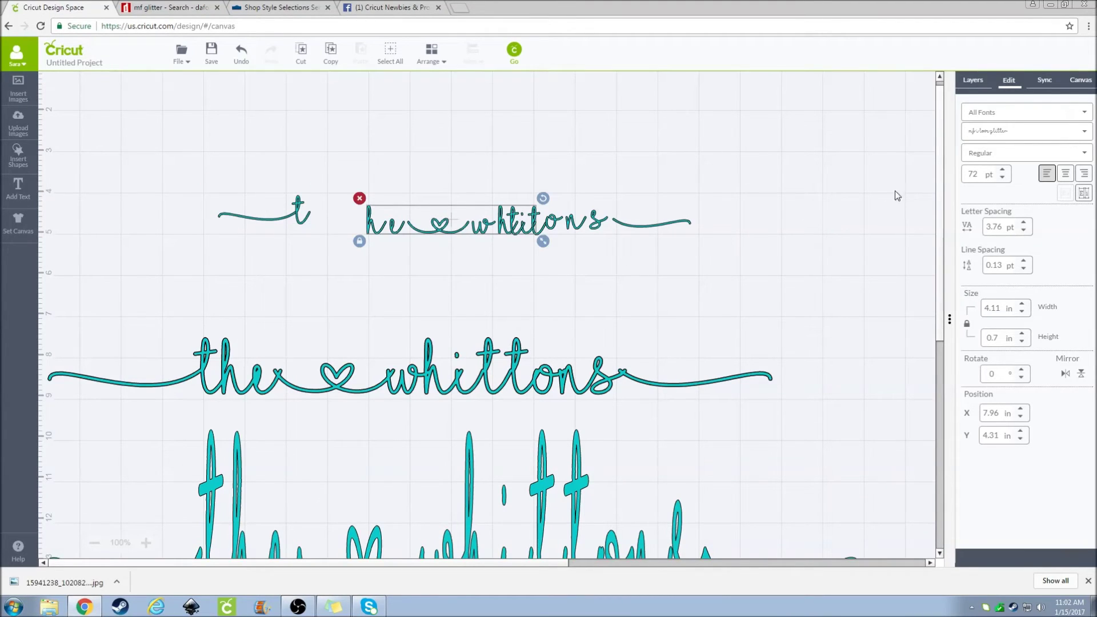
{"action": "left_click", "coordinate": [1023, 231]}
{"action": "left_click", "coordinate": [1024, 231]}
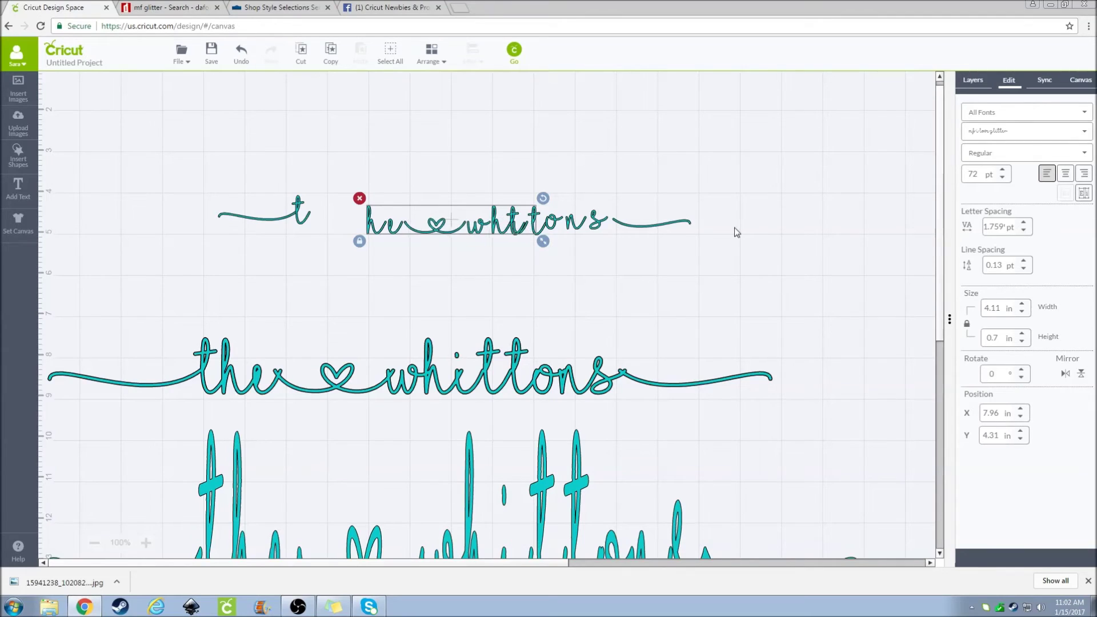
{"action": "left_click_drag", "start_coordinate": [453, 226], "coordinate": [417, 212]}
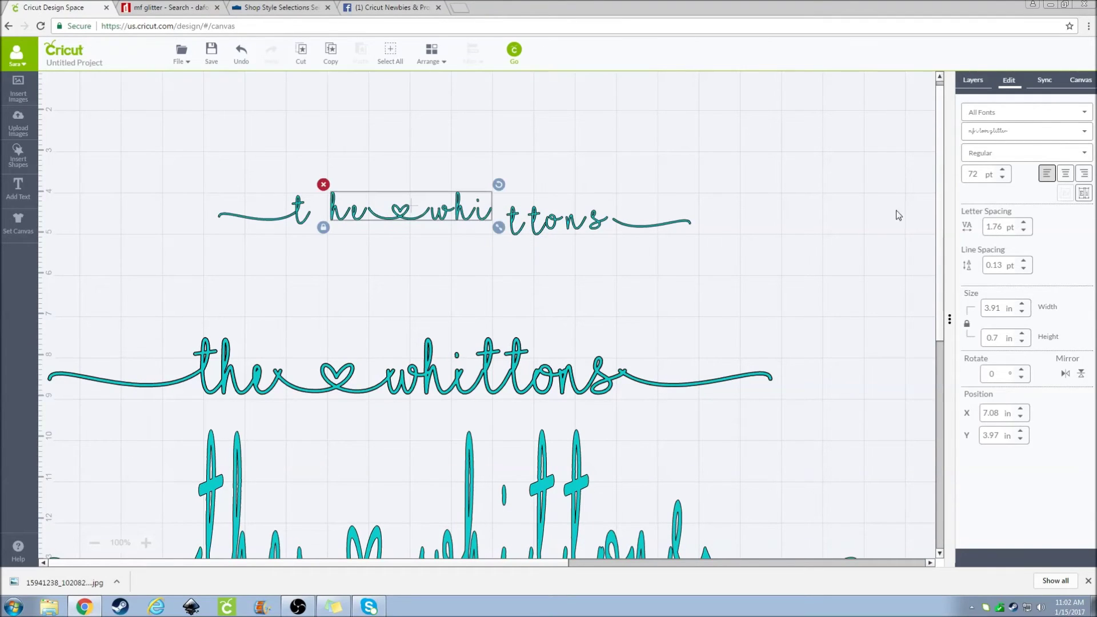
{"action": "left_click", "coordinate": [1023, 231]}
{"action": "left_click", "coordinate": [1023, 231]}
{"action": "left_click", "coordinate": [1024, 231]}
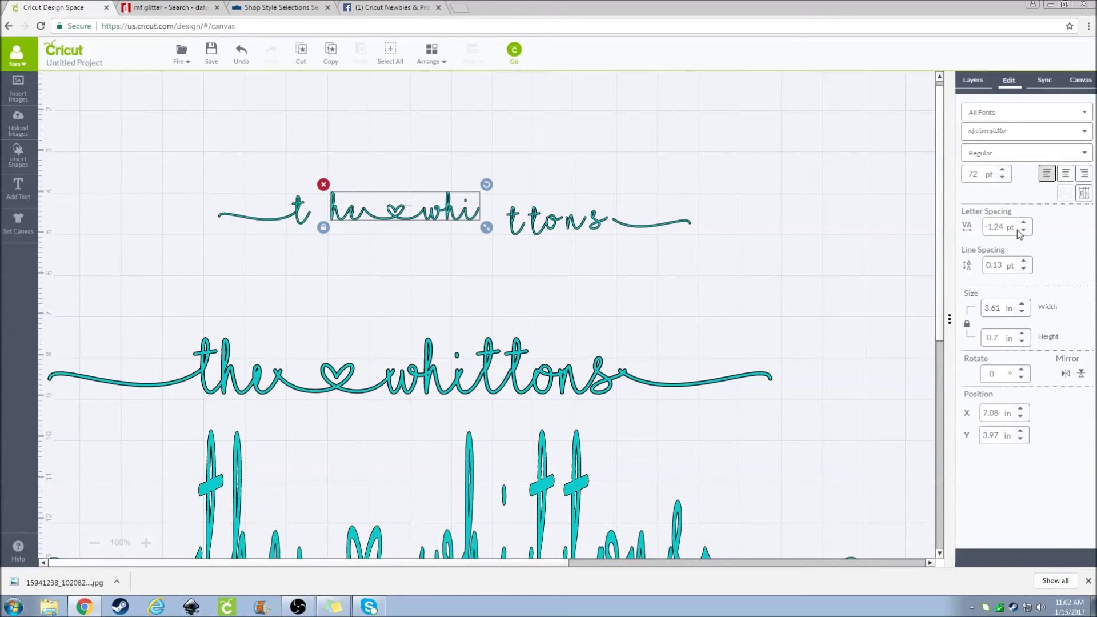
{"action": "left_click_drag", "start_coordinate": [372, 211], "coordinate": [351, 211]}
{"action": "left_click_drag", "start_coordinate": [539, 223], "coordinate": [499, 208]}
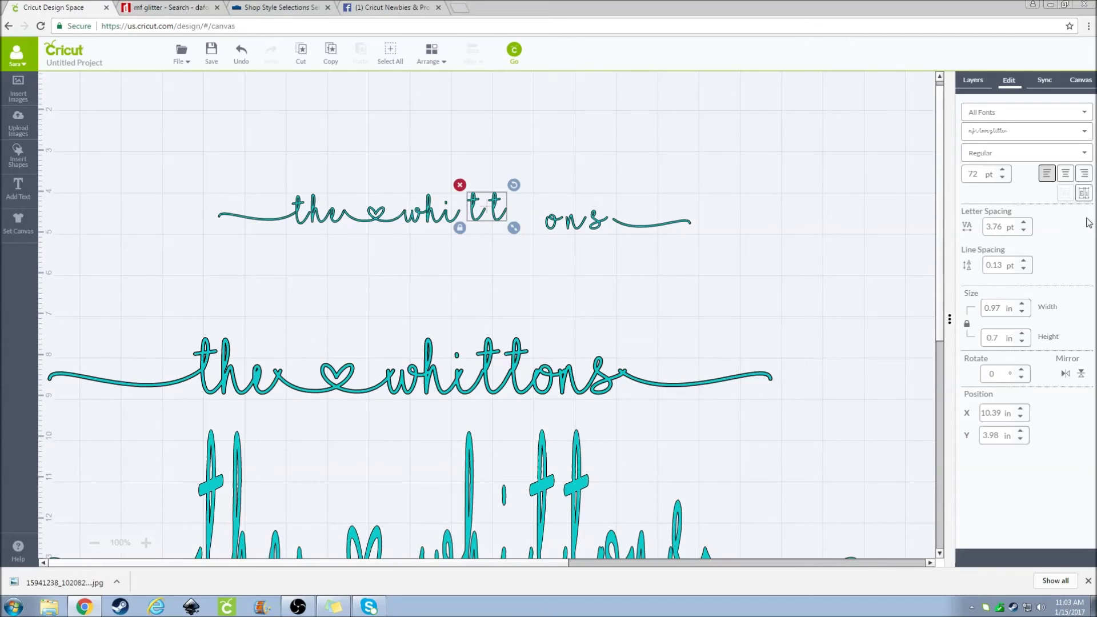
- Tighten the 'tt' piece's letter spacing to -5.24 pt
{"action": "left_click", "coordinate": [1023, 231]}
{"action": "left_click", "coordinate": [1024, 231]}
{"action": "left_click", "coordinate": [1023, 231]}
{"action": "left_click", "coordinate": [1023, 231]}
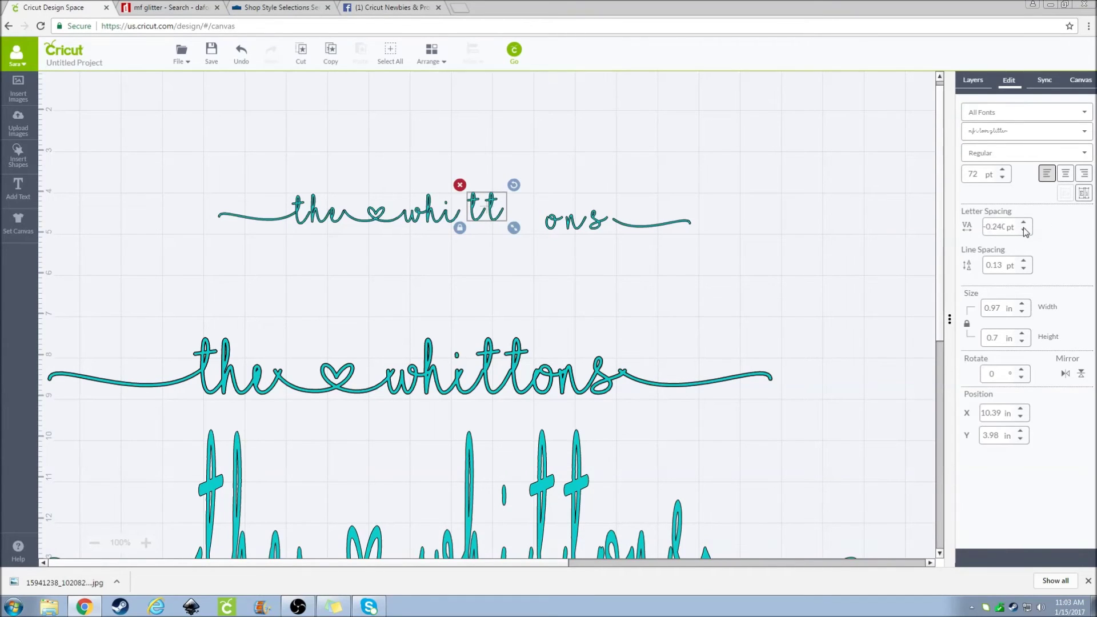
{"action": "left_click", "coordinate": [1023, 231]}
{"action": "left_click", "coordinate": [1023, 230]}
{"action": "left_click", "coordinate": [1023, 231]}
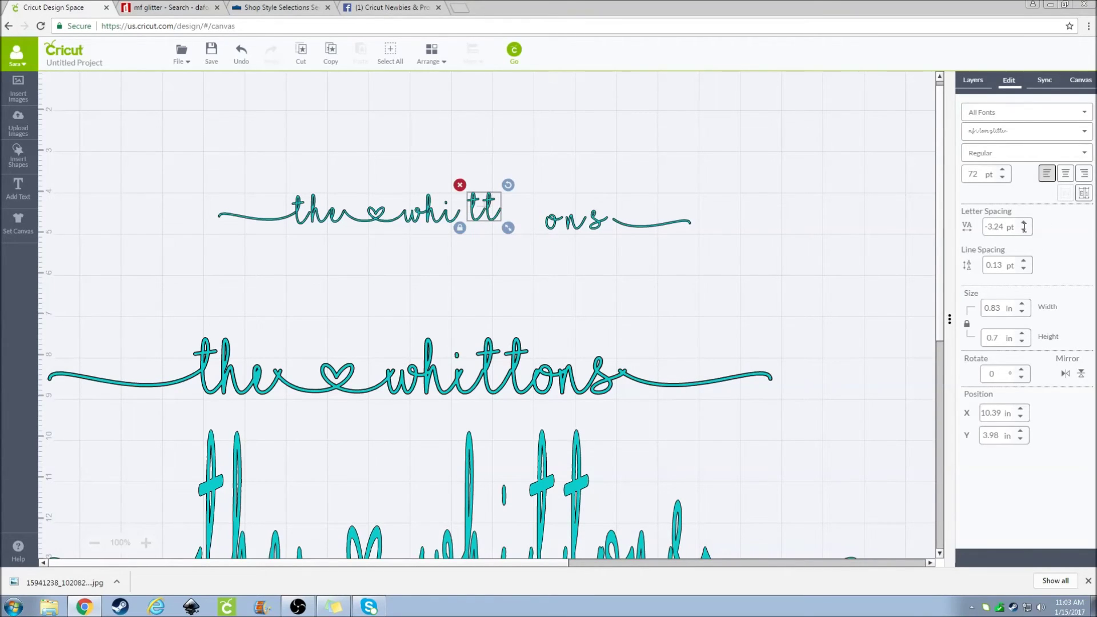
{"action": "left_click", "coordinate": [1023, 231]}
{"action": "left_click", "coordinate": [1023, 231]}
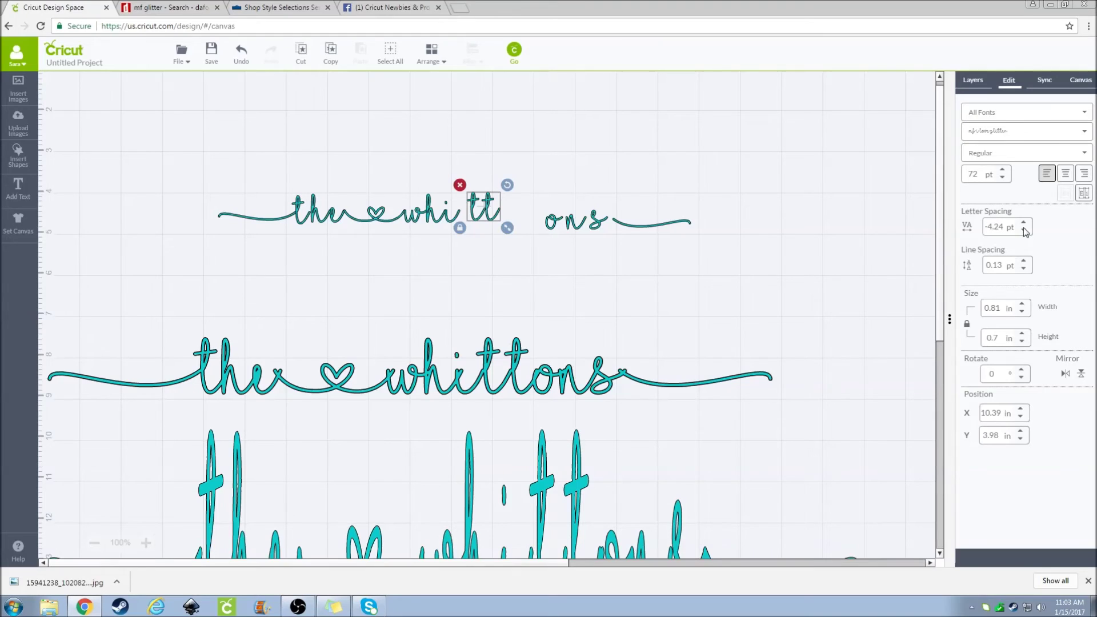
- Set 'ons' letter spacing to -3.24 pt and slide 'ons' and the tail swash left against 'tt'
{"action": "left_click", "coordinate": [574, 231]}
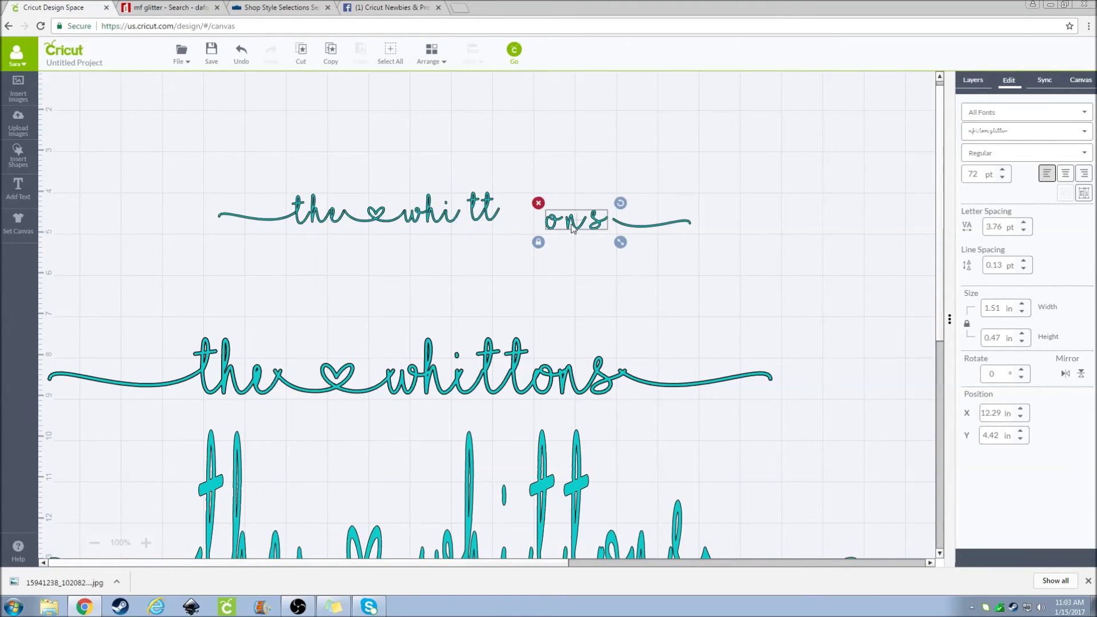
{"action": "left_click", "coordinate": [1024, 229]}
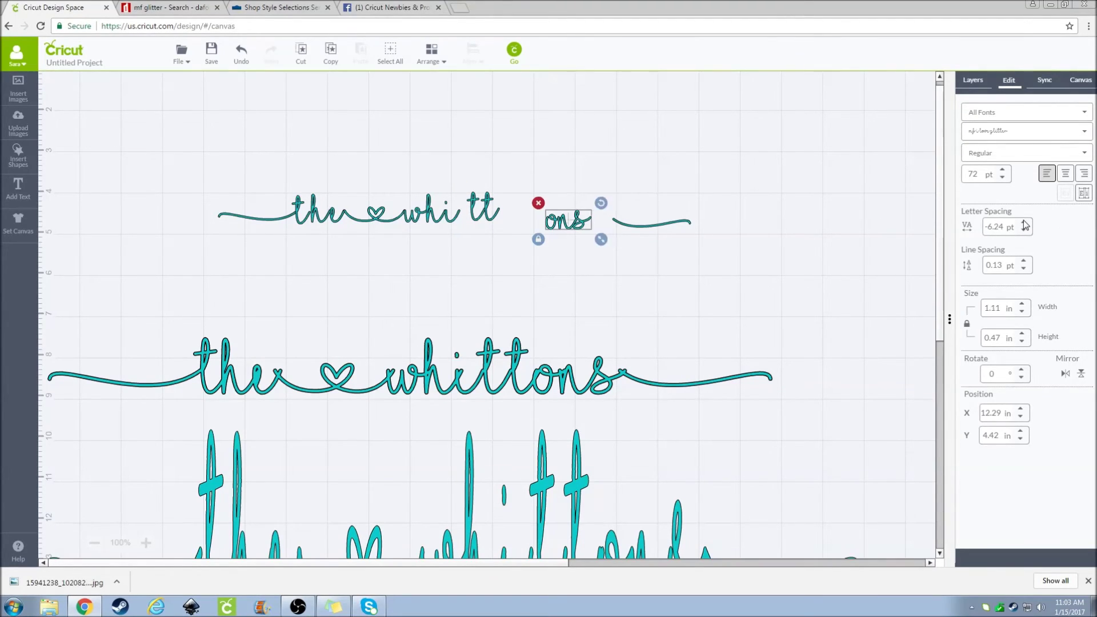
{"action": "left_click", "coordinate": [1023, 224]}
{"action": "left_click", "coordinate": [1024, 224]}
{"action": "left_click", "coordinate": [1024, 223]}
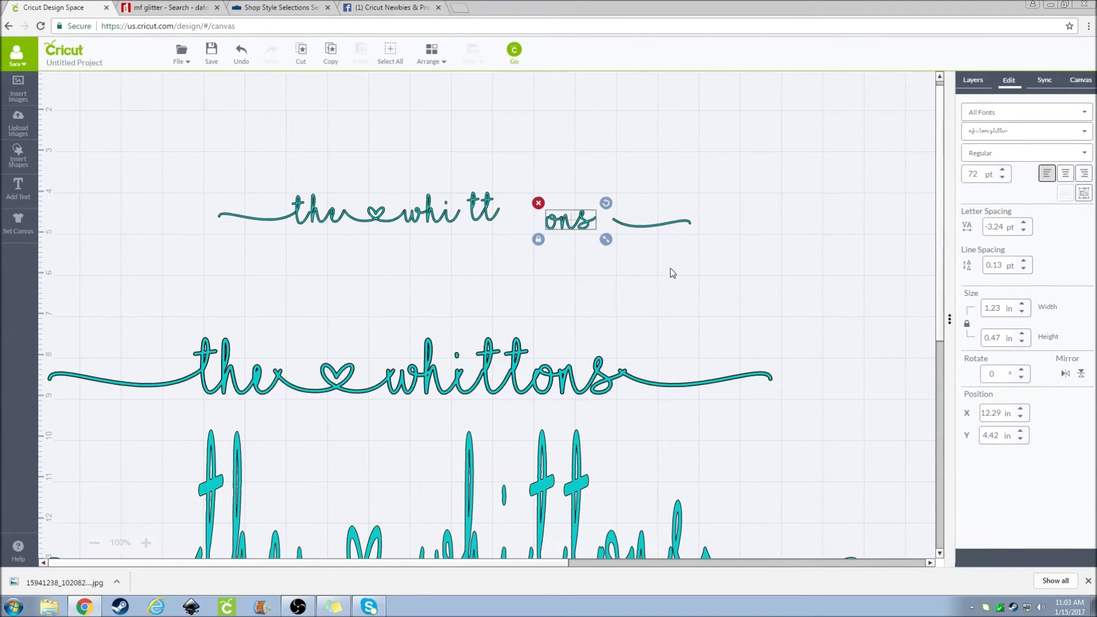
{"action": "left_click_drag", "start_coordinate": [571, 220], "coordinate": [542, 209]}
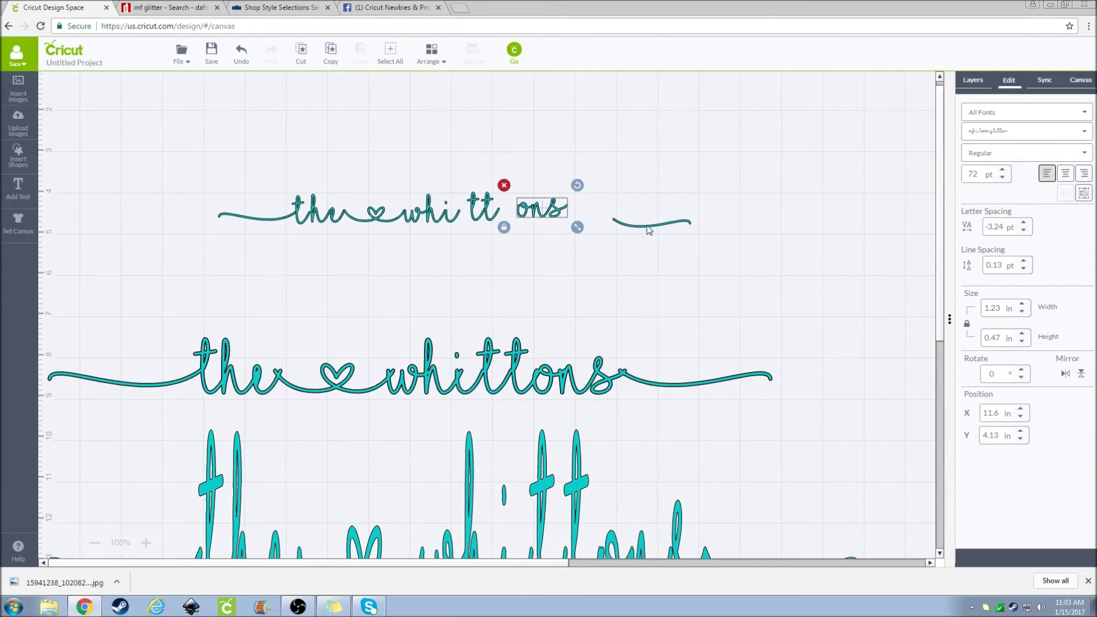
{"action": "left_click_drag", "start_coordinate": [649, 230], "coordinate": [605, 218]}
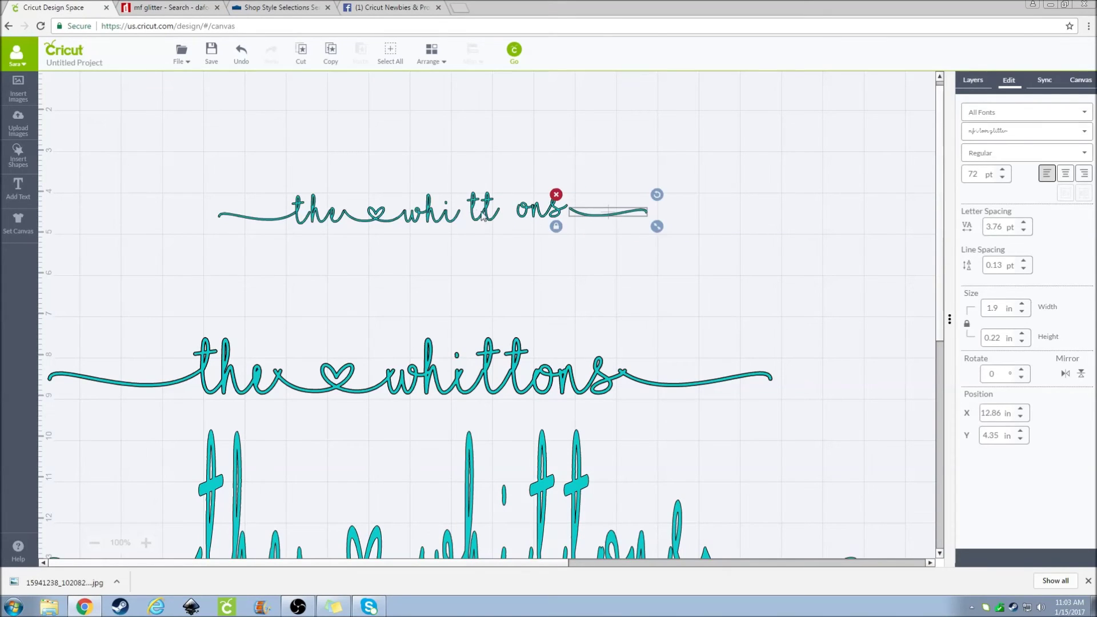
- Close the gaps between the 't', 'tt', 'ons' and tail swash so the script reads continuously
{"action": "left_click_drag", "start_coordinate": [314, 222], "coordinate": [291, 235]}
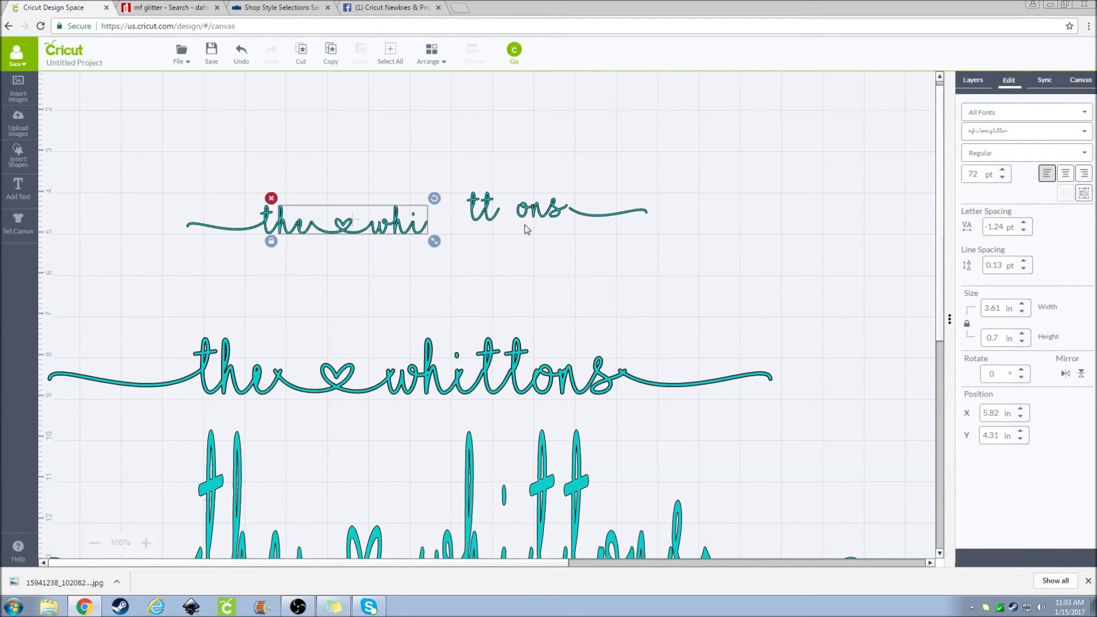
{"action": "left_click_drag", "start_coordinate": [474, 229], "coordinate": [433, 233]}
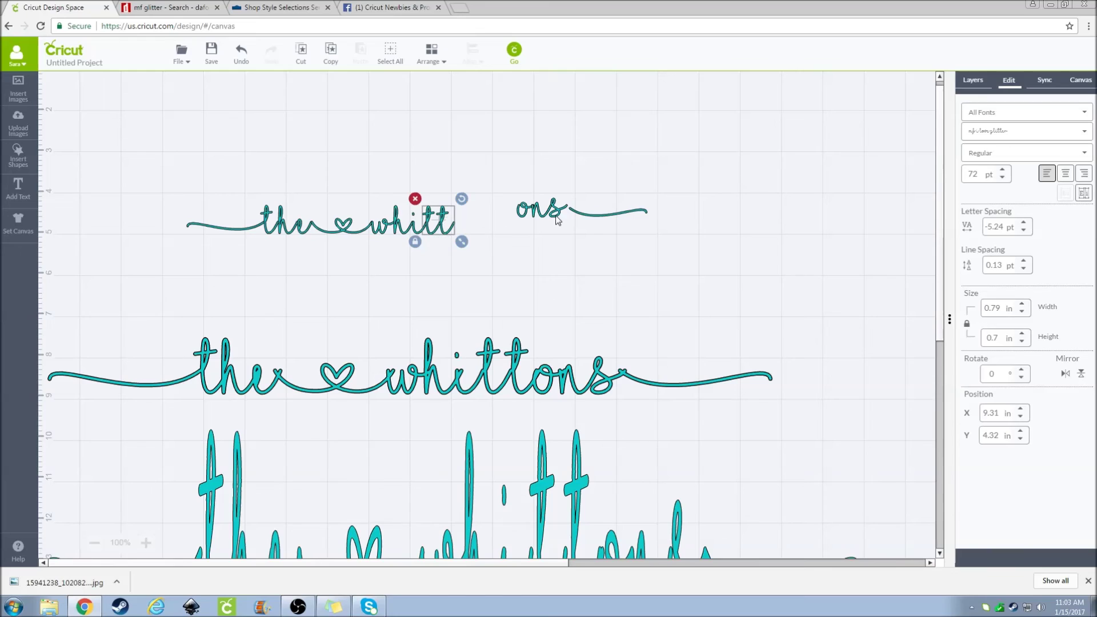
{"action": "left_click_drag", "start_coordinate": [557, 220], "coordinate": [489, 231]}
{"action": "left_click_drag", "start_coordinate": [592, 221], "coordinate": [521, 236]}
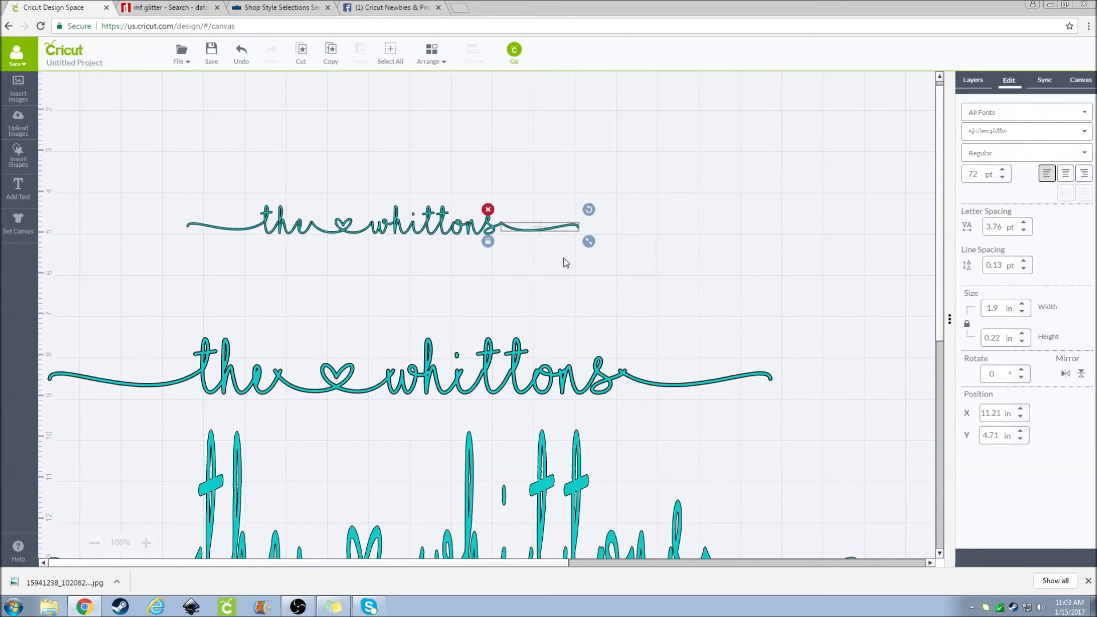
{"action": "left_click", "coordinate": [563, 260]}
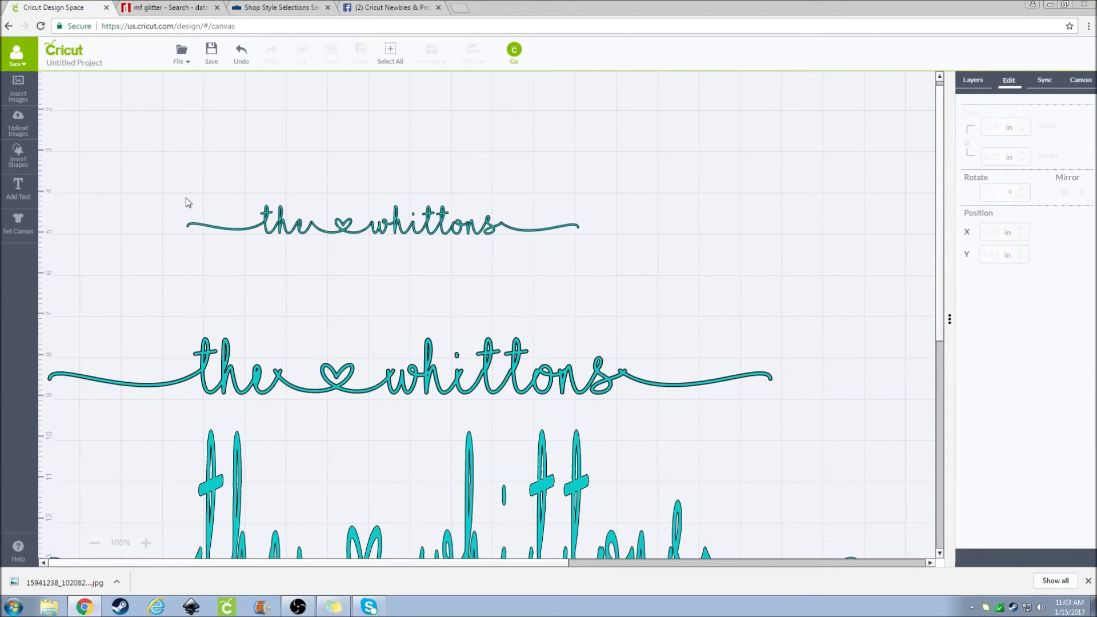
- Weld all the small text pieces into one image and enlarge it to about 15.18 in wide
{"action": "left_click_drag", "start_coordinate": [150, 198], "coordinate": [677, 320]}
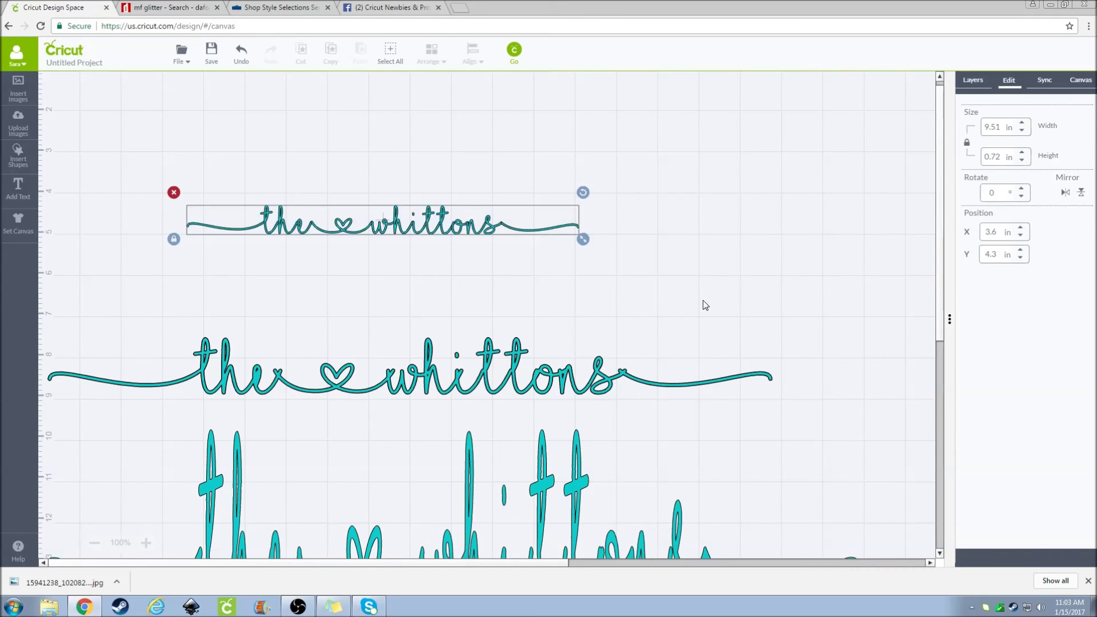
{"action": "left_click", "coordinate": [983, 80]}
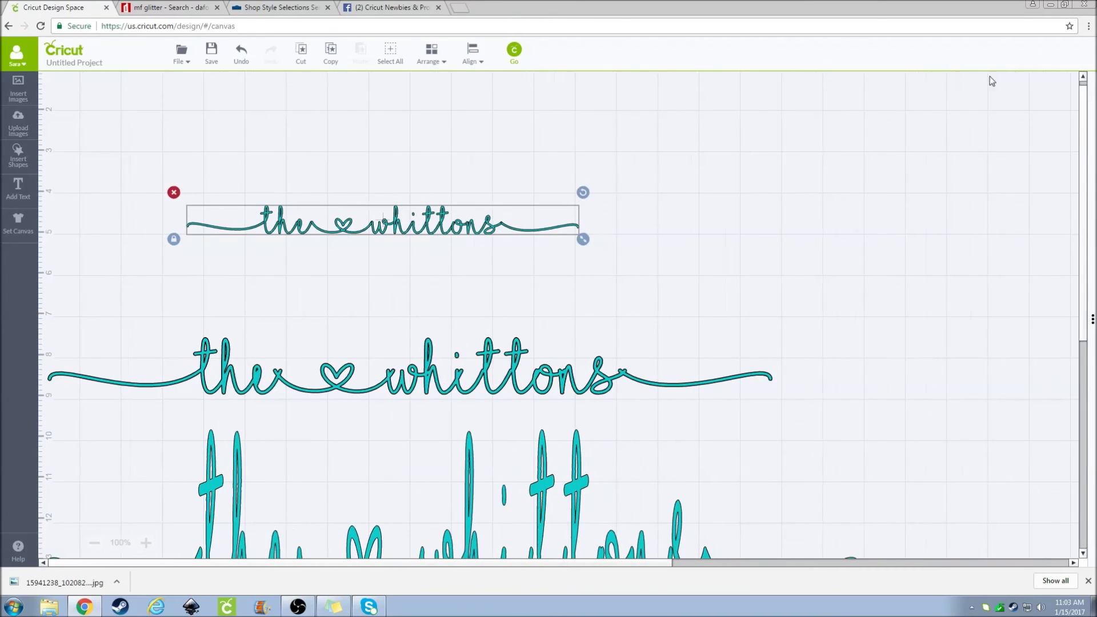
{"action": "left_click", "coordinate": [1092, 318]}
{"action": "left_click", "coordinate": [973, 80]}
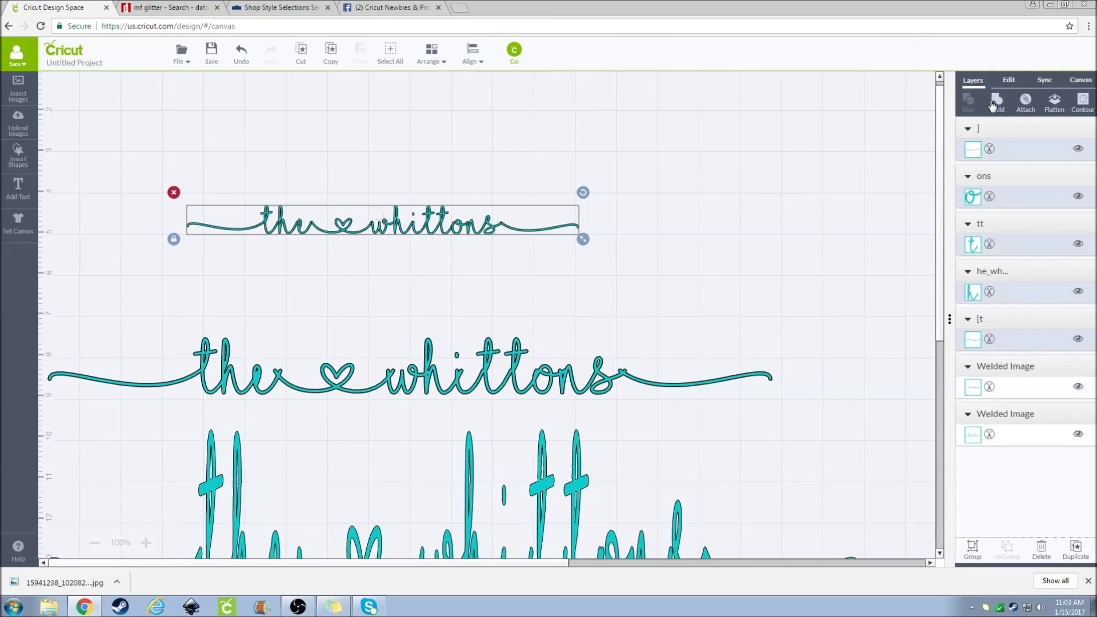
{"action": "left_click", "coordinate": [999, 106]}
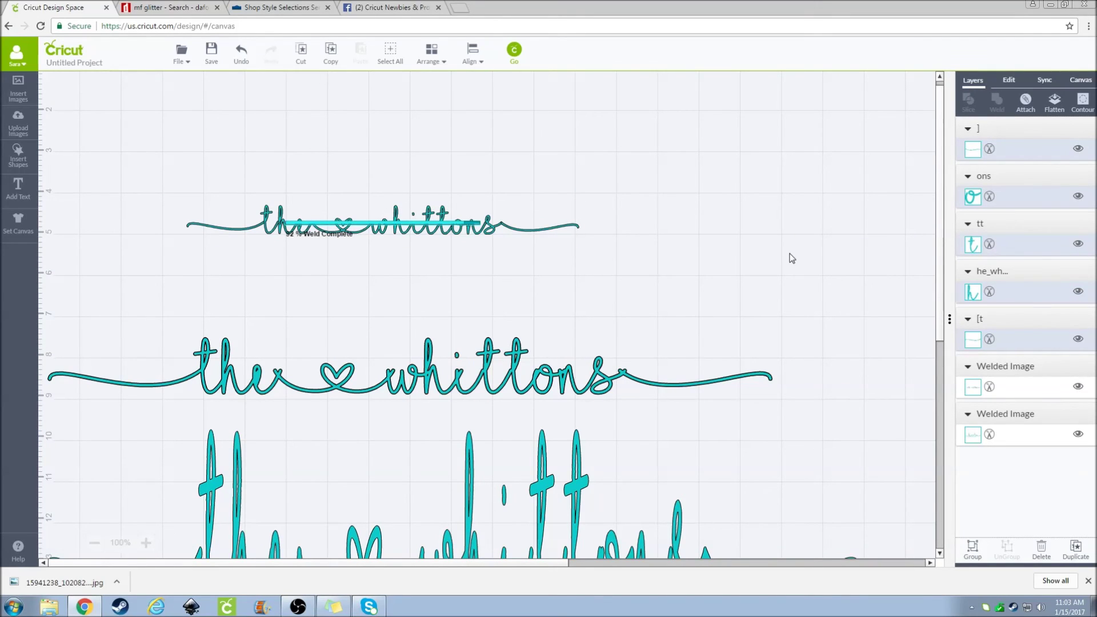
{"action": "left_click", "coordinate": [521, 227]}
{"action": "left_click_drag", "start_coordinate": [583, 241], "coordinate": [817, 359]}
{"action": "left_click_drag", "start_coordinate": [659, 244], "coordinate": [587, 208]}
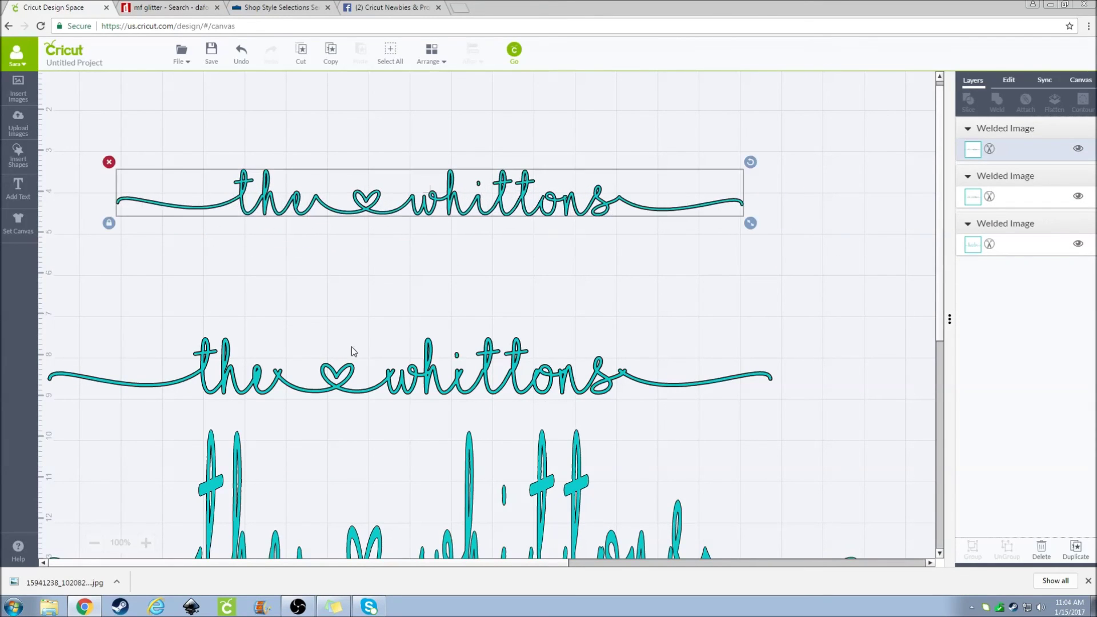
- Scale and drag the two welded 'the ♥ whittons' images so one stacks above the other
{"action": "left_click_drag", "start_coordinate": [366, 373], "coordinate": [378, 265]}
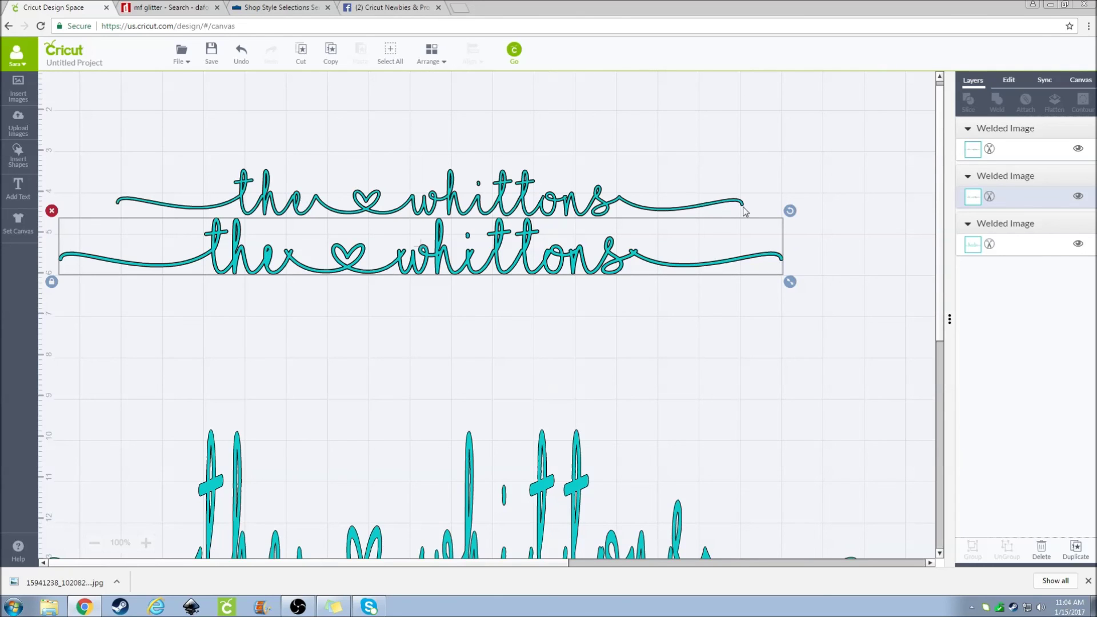
{"action": "left_click", "coordinate": [716, 205]}
{"action": "left_click_drag", "start_coordinate": [750, 225], "coordinate": [815, 229]}
{"action": "left_click_drag", "start_coordinate": [645, 197], "coordinate": [456, 137]}
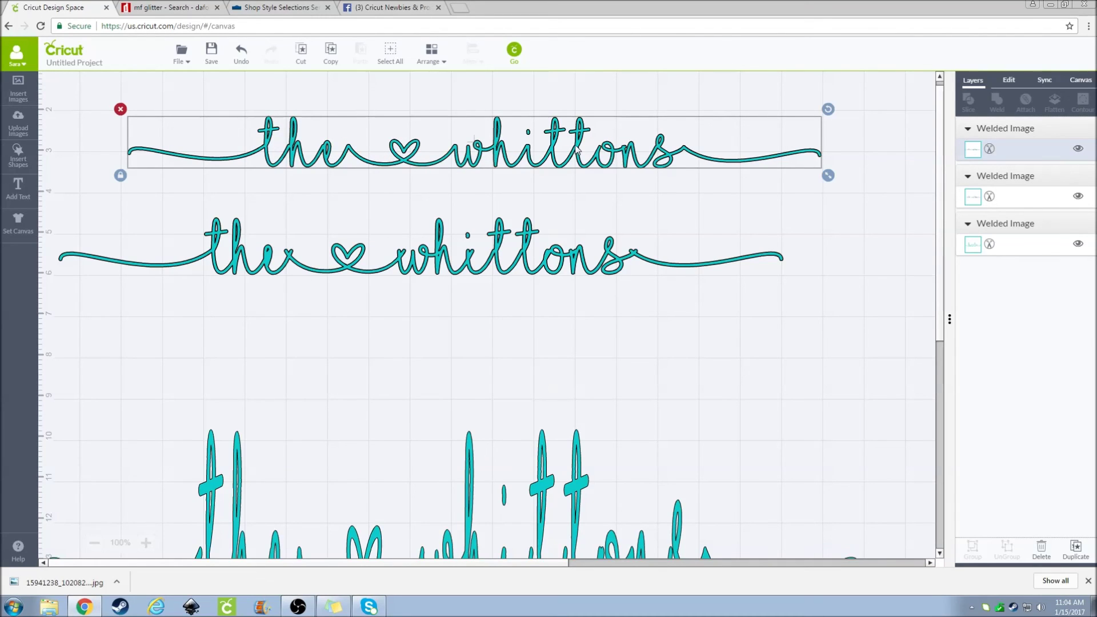
{"action": "left_click", "coordinate": [522, 283]}
{"action": "left_click_drag", "start_coordinate": [521, 283], "coordinate": [566, 349]}
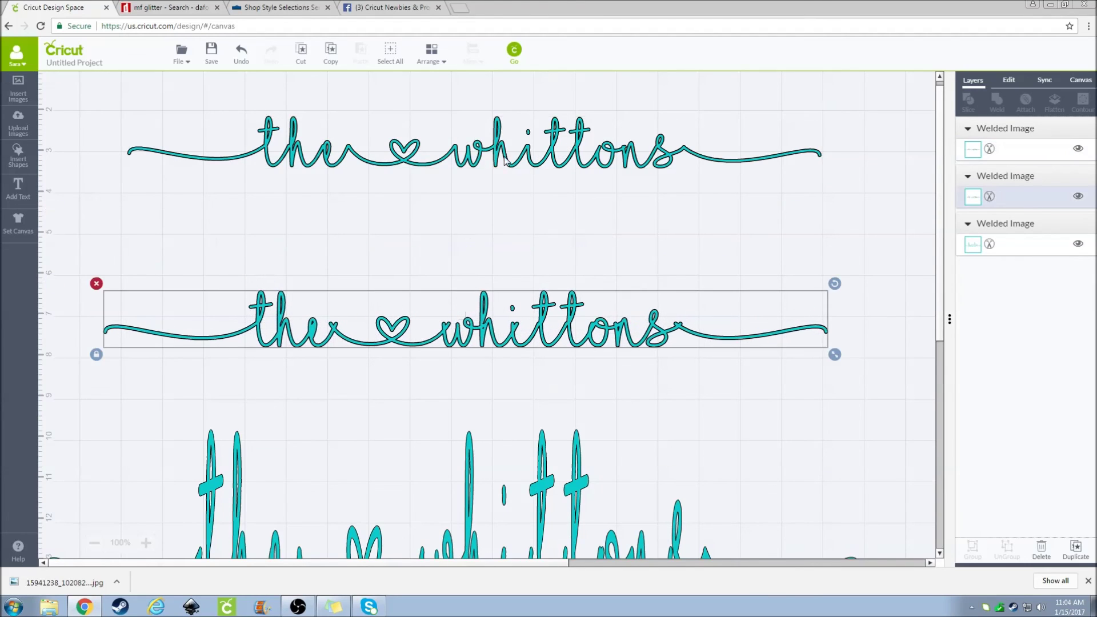
{"action": "left_click_drag", "start_coordinate": [506, 149], "coordinate": [472, 222]}
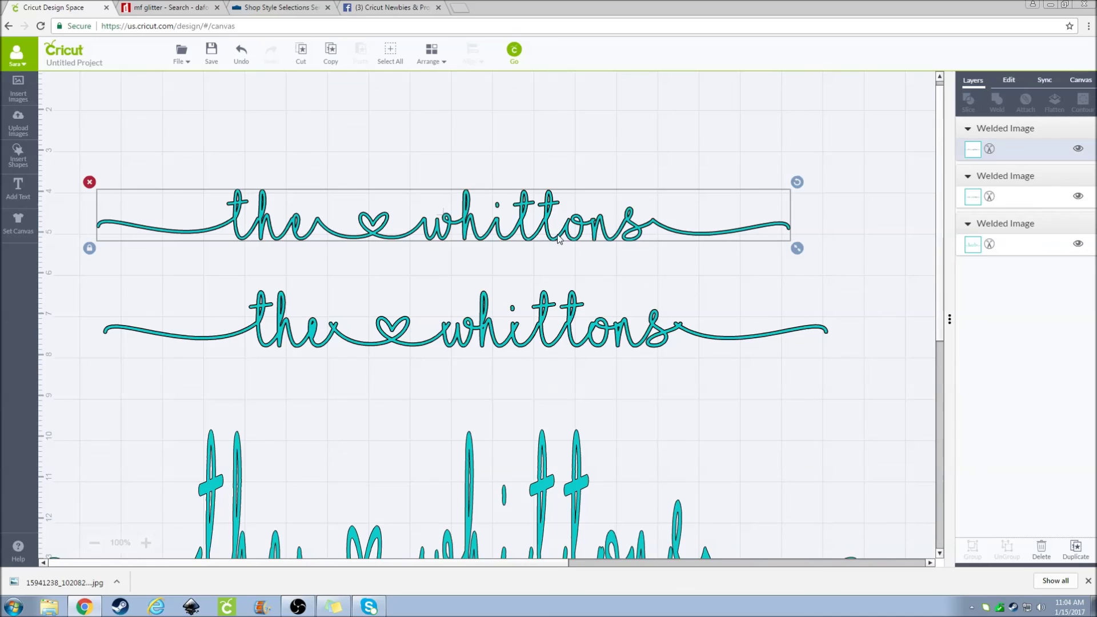